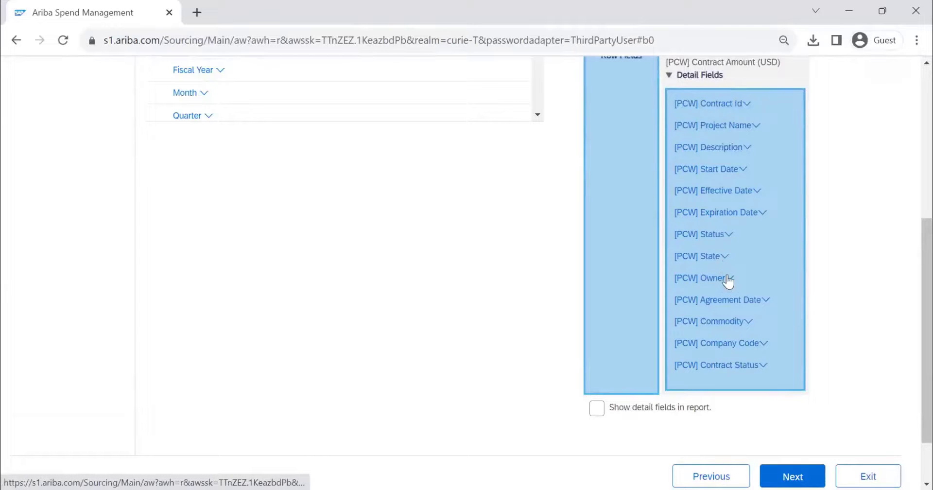
Step: Reorder the detail fields so Owner follows Contract Id, Agreement Date follows Start Date, and Contract Status follows Status
drag(728, 279, 733, 159)
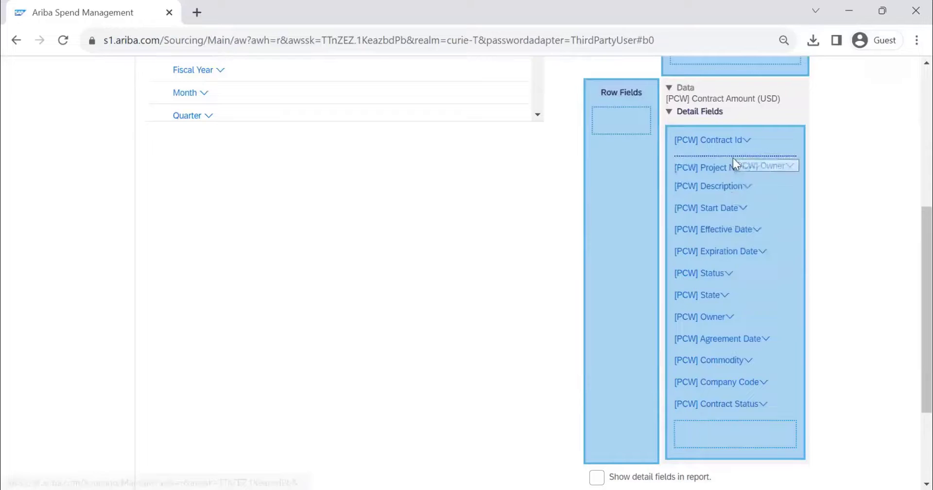
drag(733, 159, 735, 163)
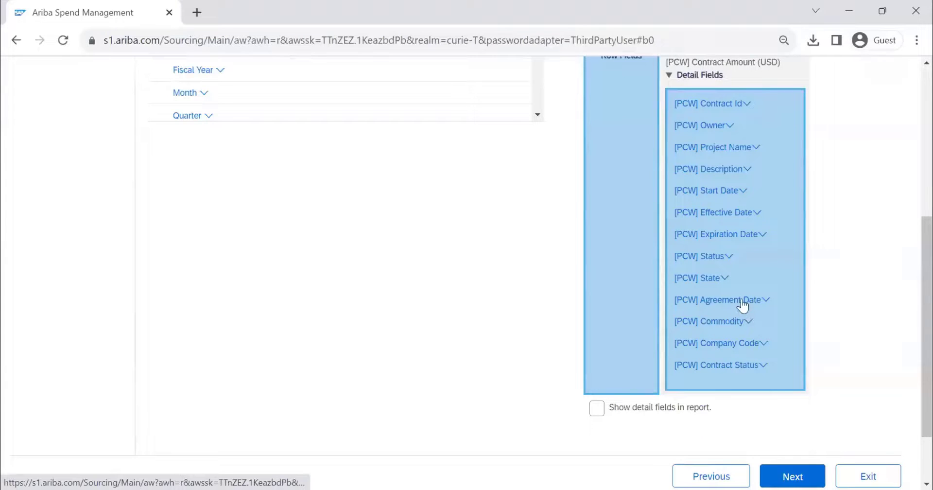
drag(742, 300, 745, 249)
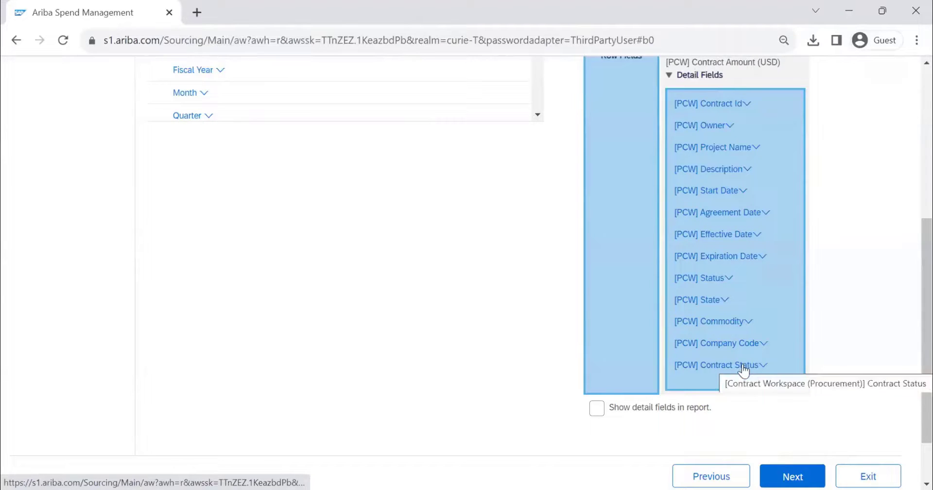
drag(743, 369, 740, 332)
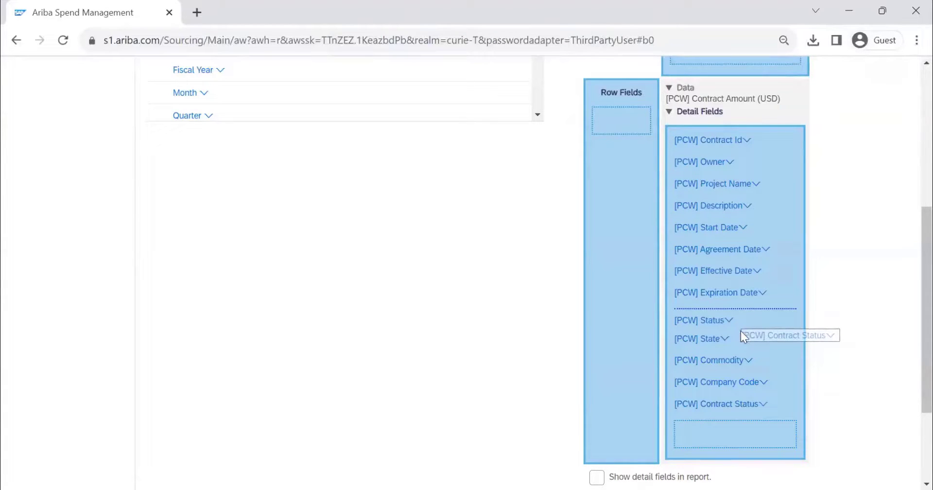
drag(740, 331, 741, 330)
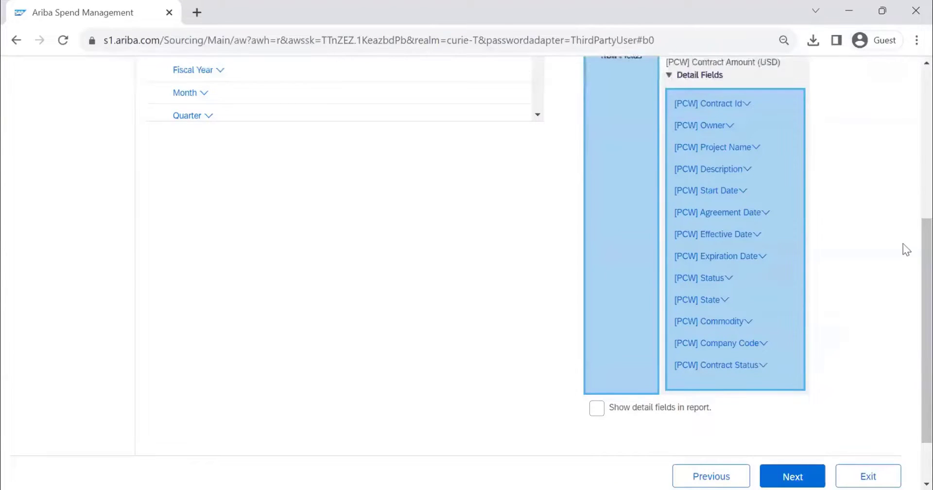
Step: Proceed to the Refine Data stage and set the relative Start Date range's time period to Year(s)
scroll(781, 279, up, 5)
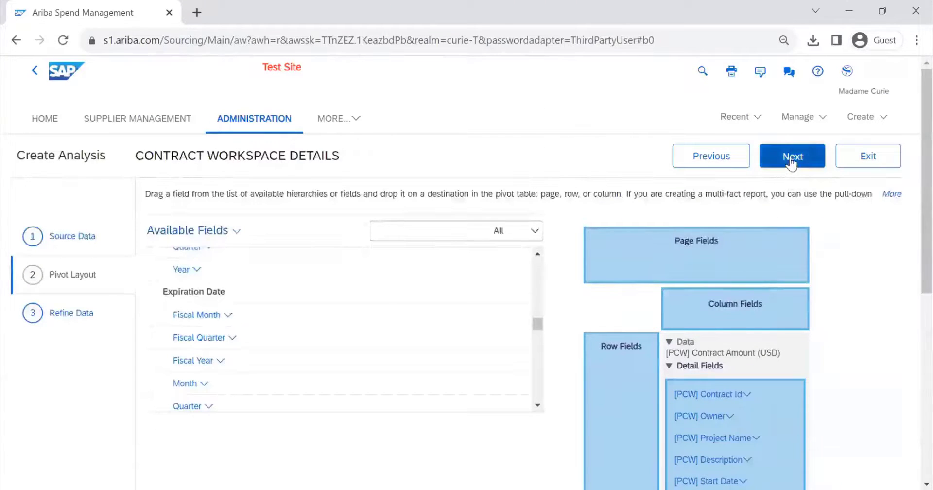
click(791, 162)
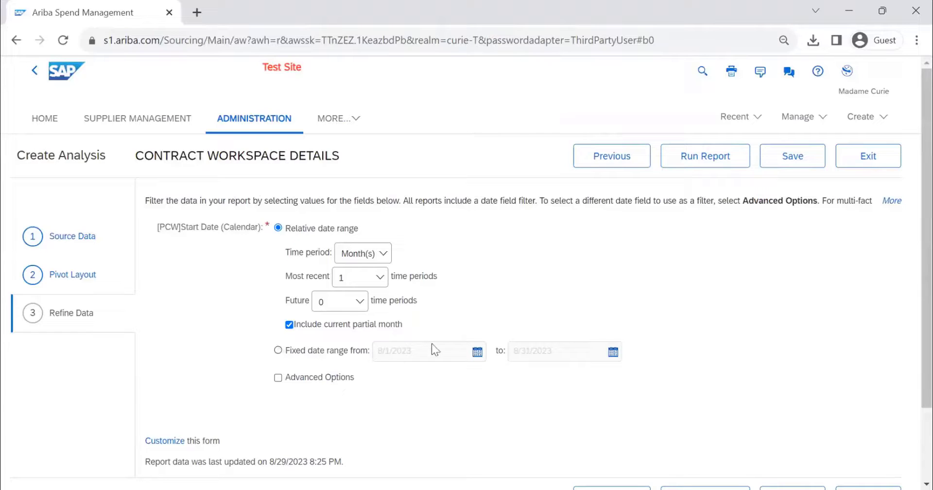
click(374, 255)
click(379, 280)
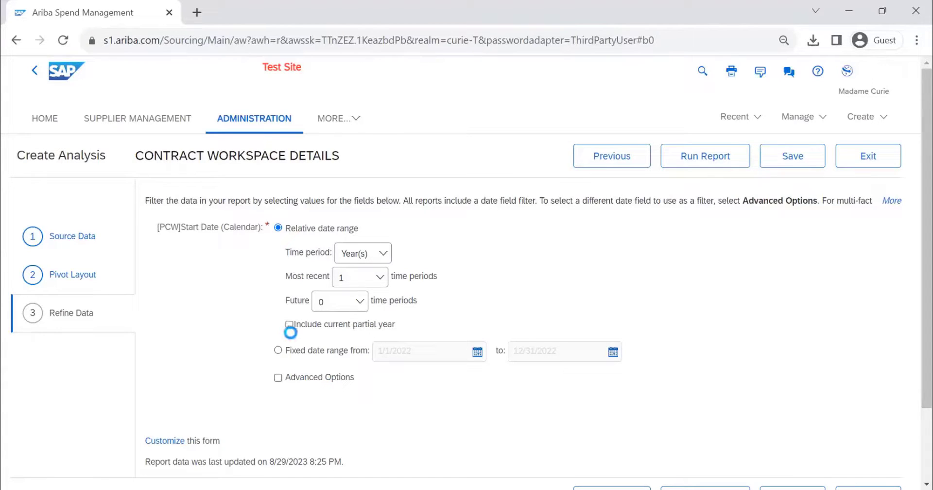
Step: Try including the current partial year and using a fixed date range, returning to the relative range without the partial year
click(290, 327)
click(293, 328)
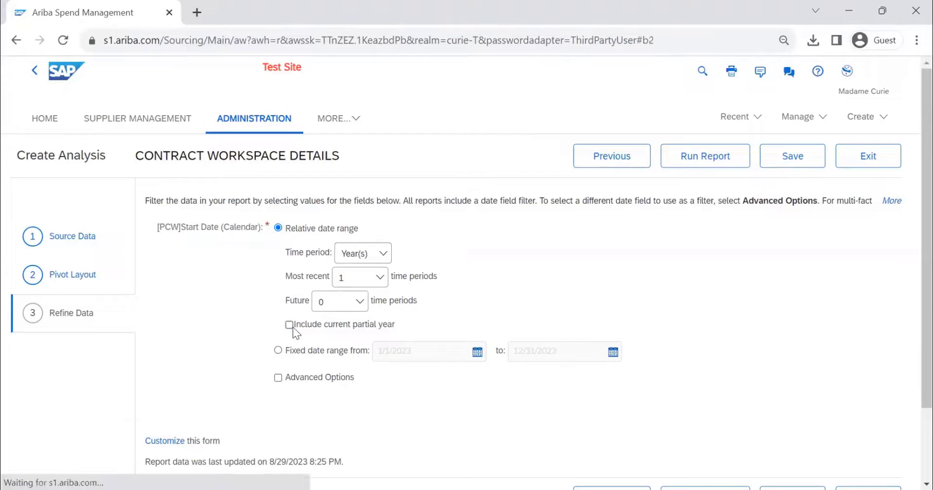
click(290, 326)
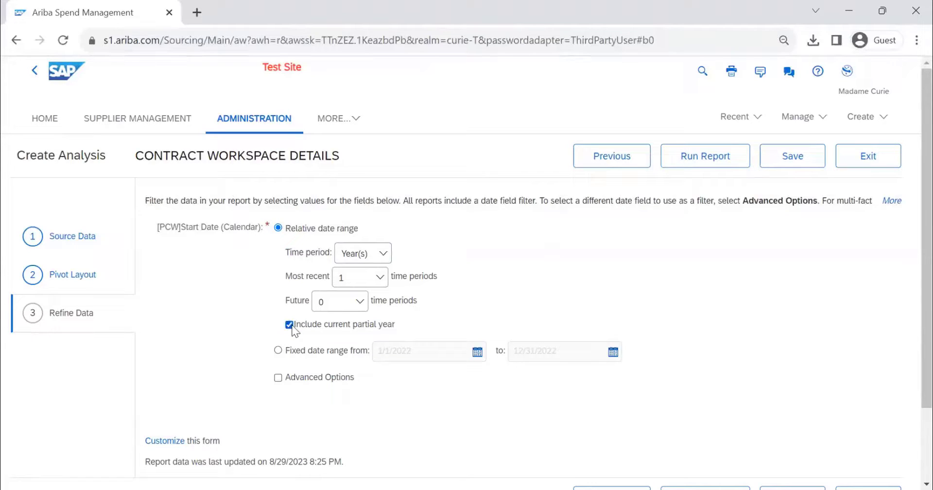
click(289, 326)
click(289, 324)
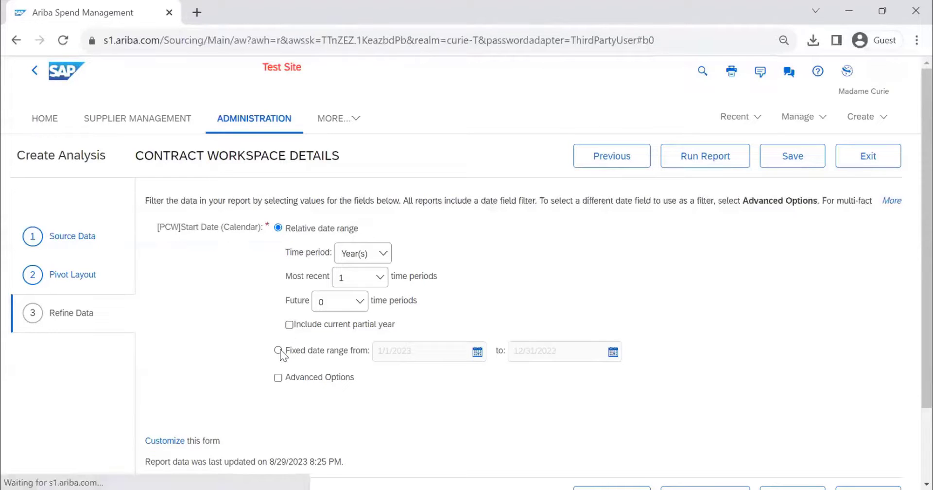
click(278, 351)
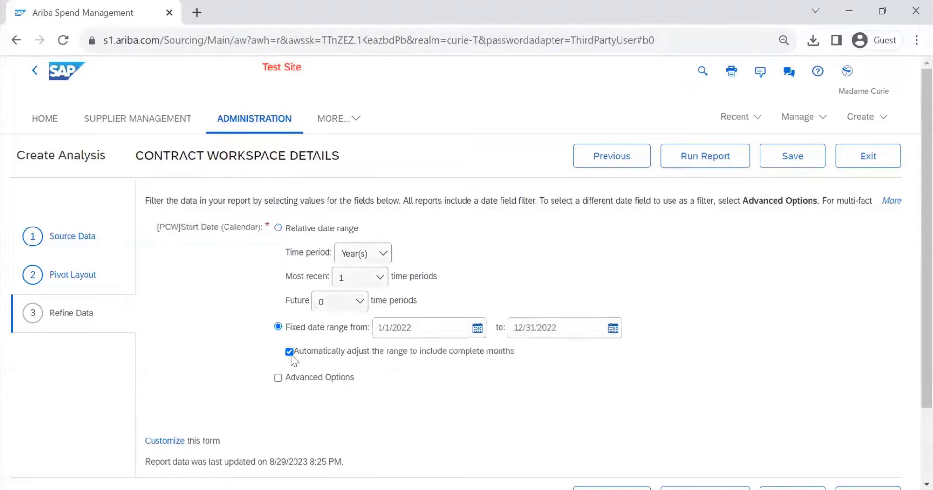
click(278, 227)
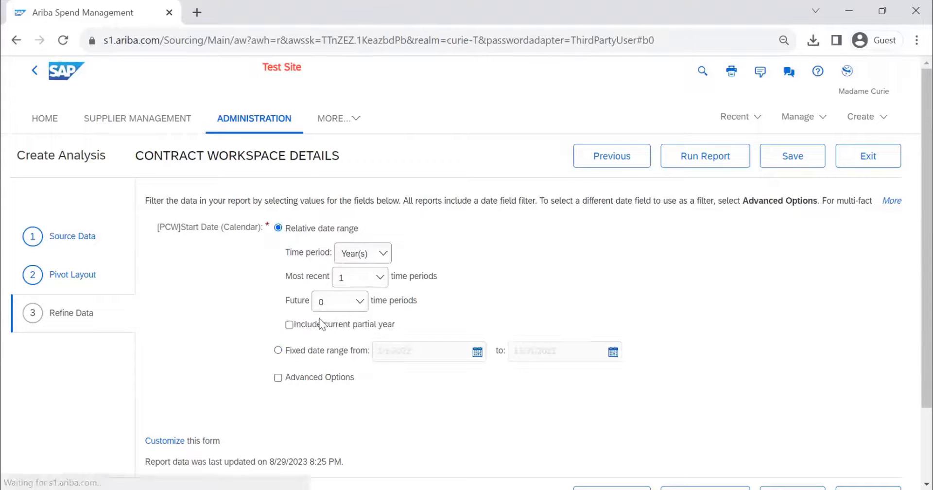
Step: Set the future time periods to 1 and enable the advanced options to review the date fields available for refining data
click(349, 310)
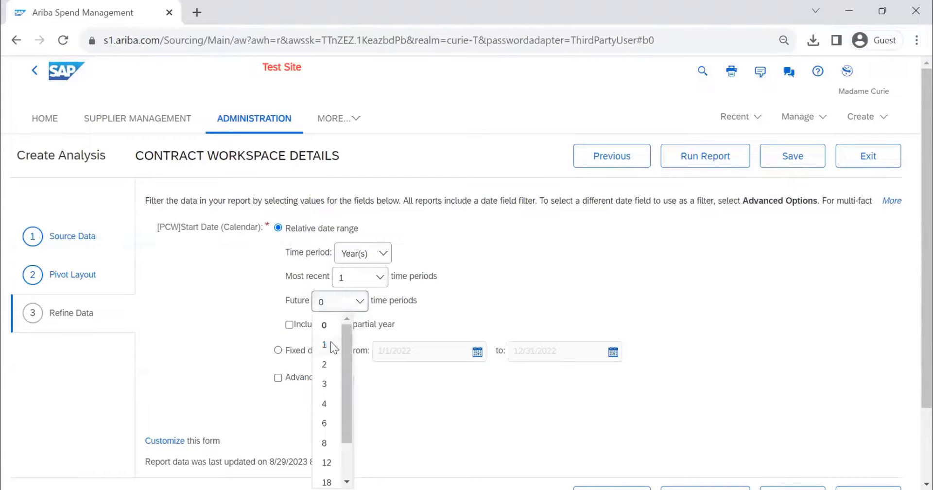
click(331, 341)
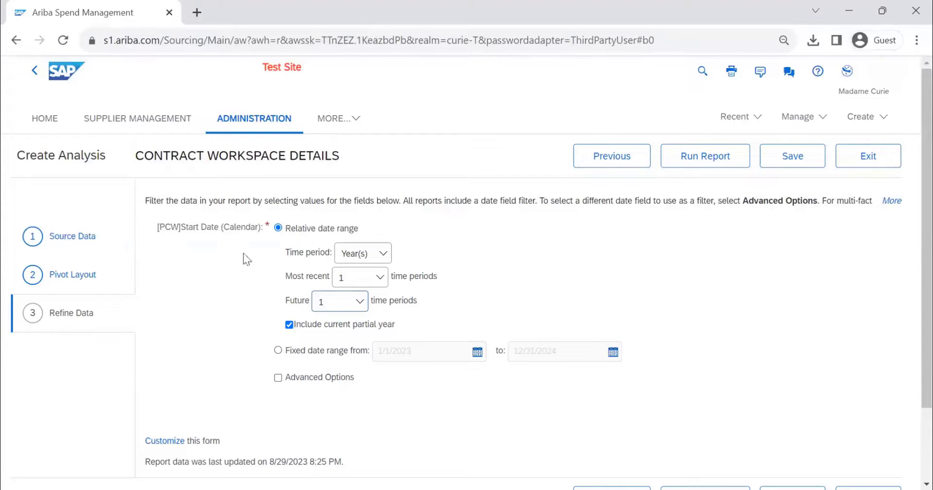
scroll(429, 295, down, 1)
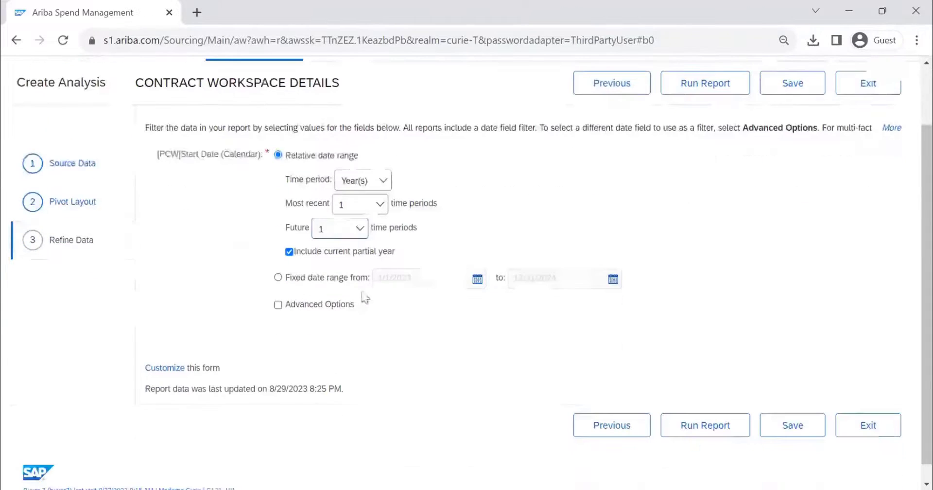
click(277, 313)
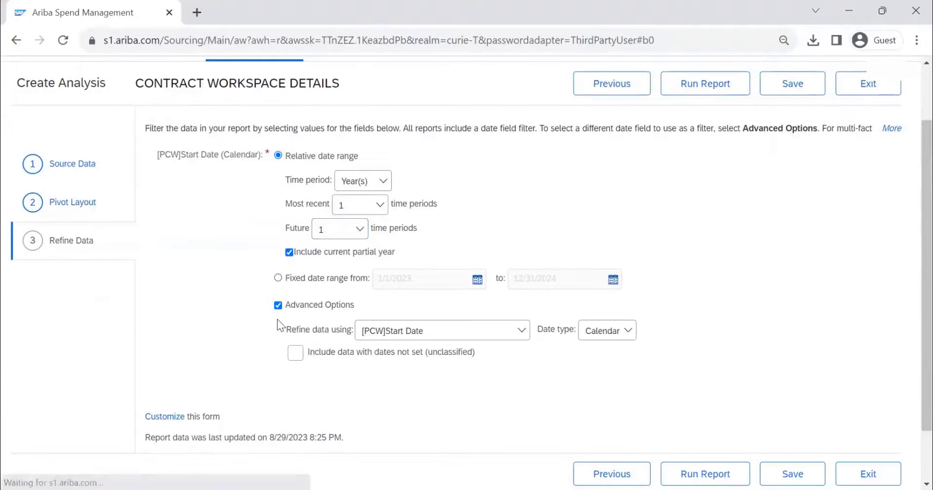
click(462, 336)
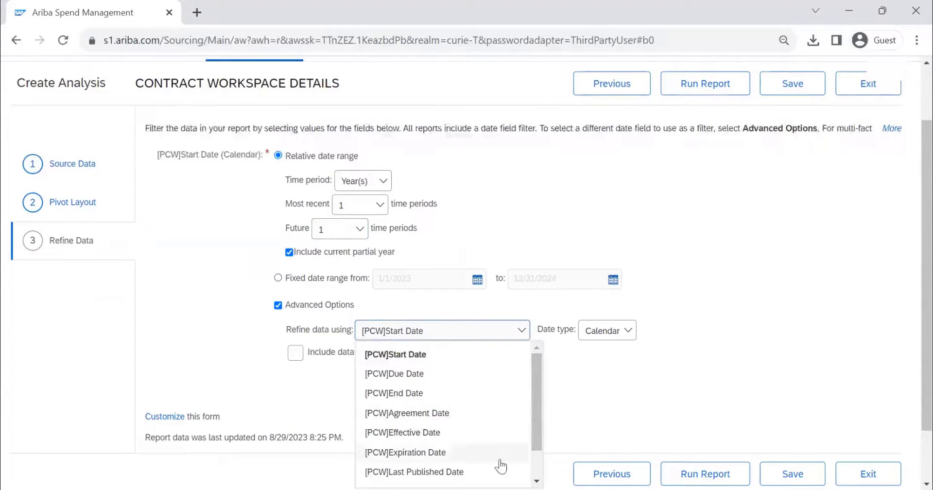
scroll(543, 463, down, 1)
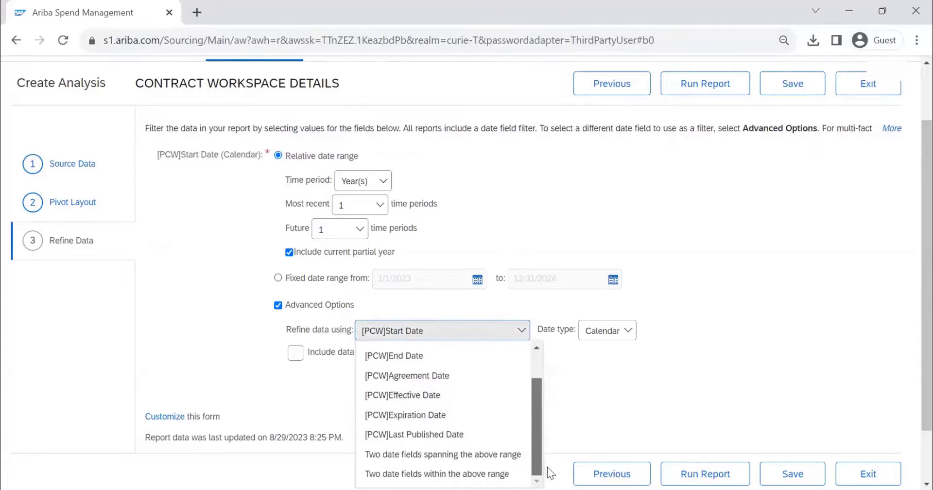
drag(547, 467, 680, 396)
click(679, 395)
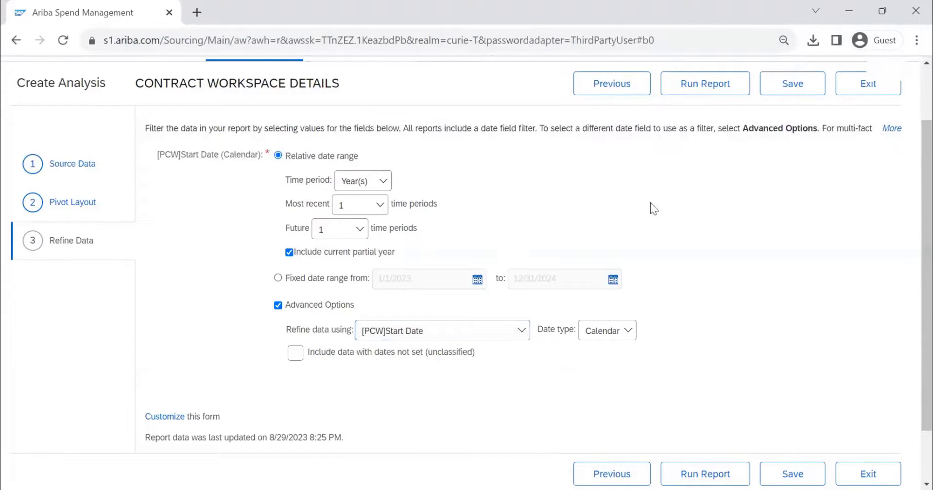
Step: Exclude the current partial year from the relative range and turn off the advanced options
click(695, 90)
click(289, 252)
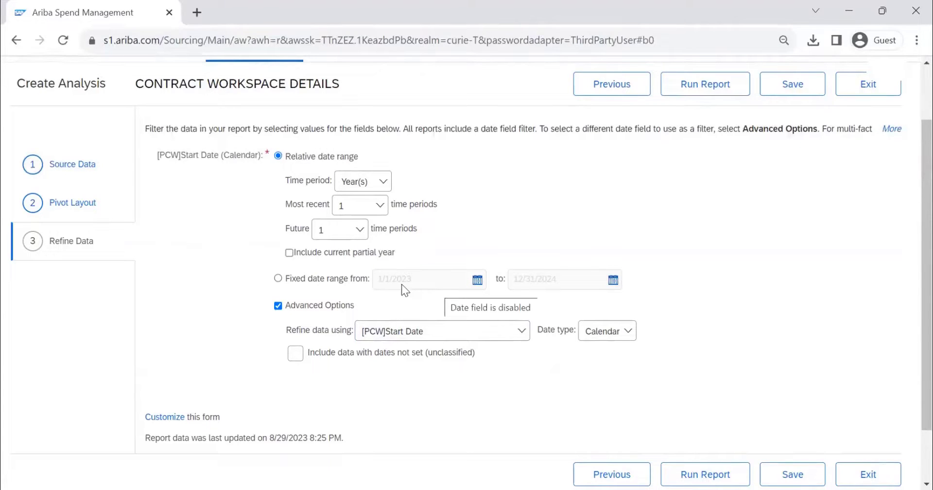
click(278, 305)
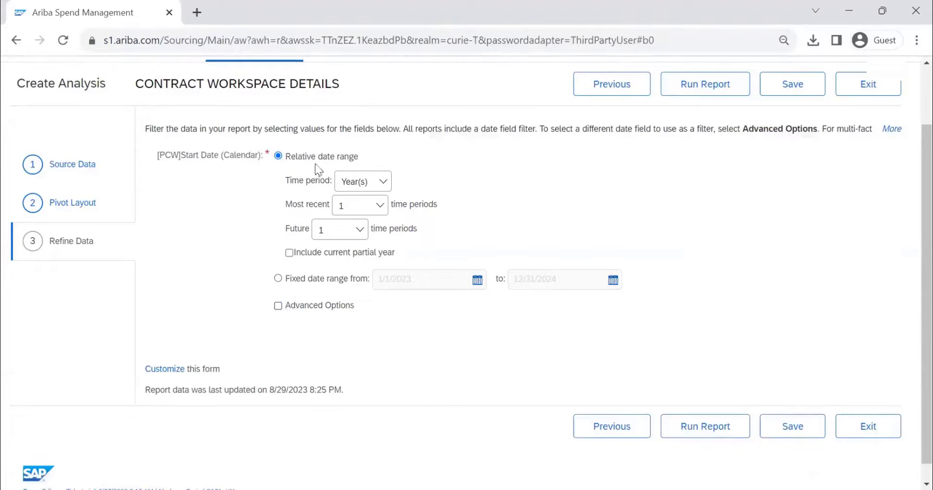
Step: Change the relative range's time period to Quarter(s) with 0 future time periods
click(361, 206)
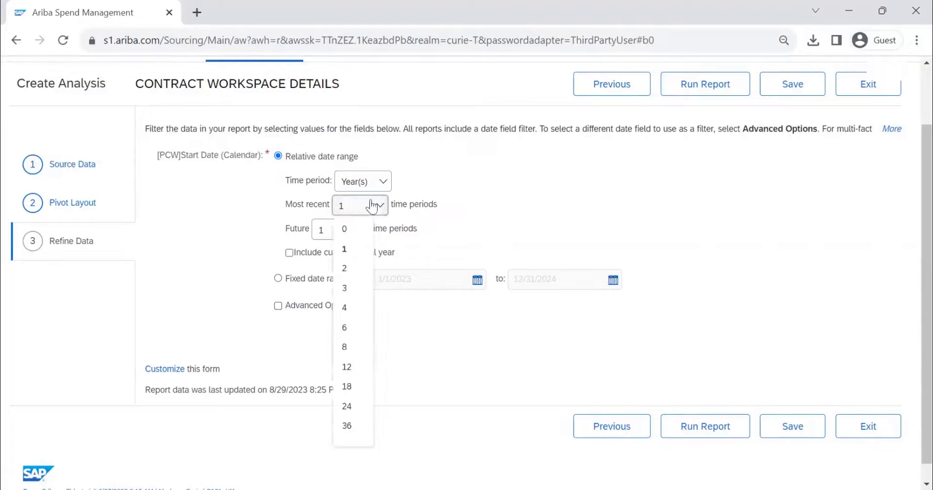
click(371, 181)
click(367, 226)
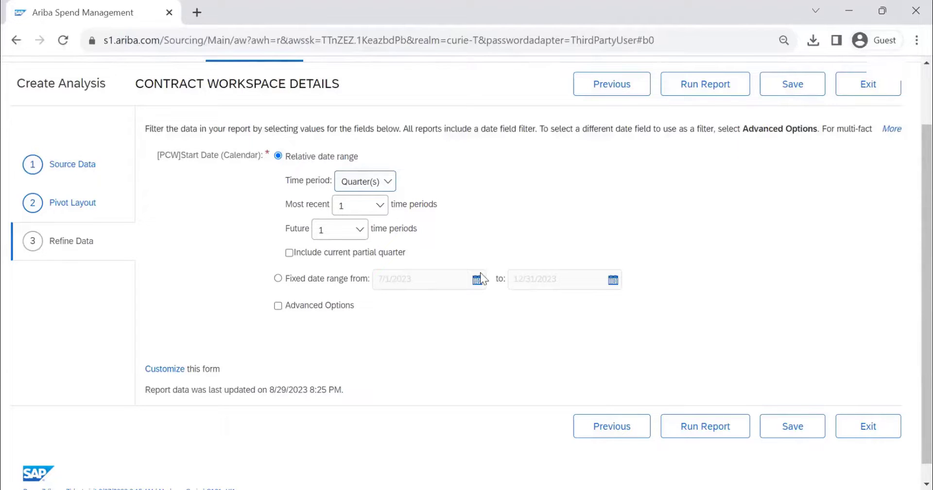
click(349, 230)
click(344, 252)
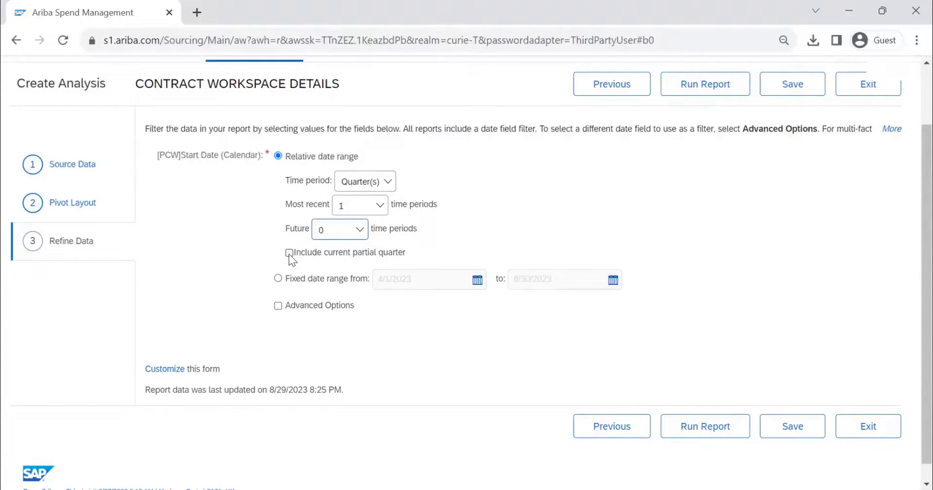
Step: Check the resulting date range and include the current partial quarter in it
triple_click(529, 287)
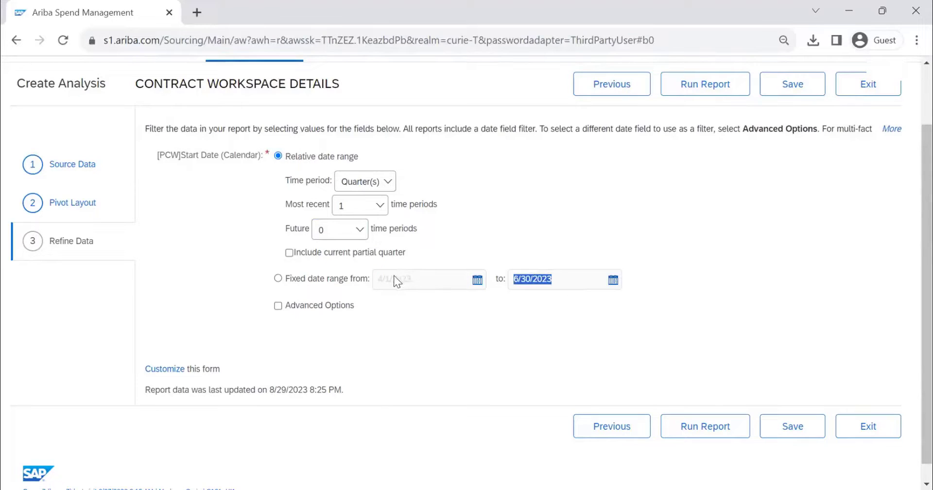
click(289, 253)
click(293, 254)
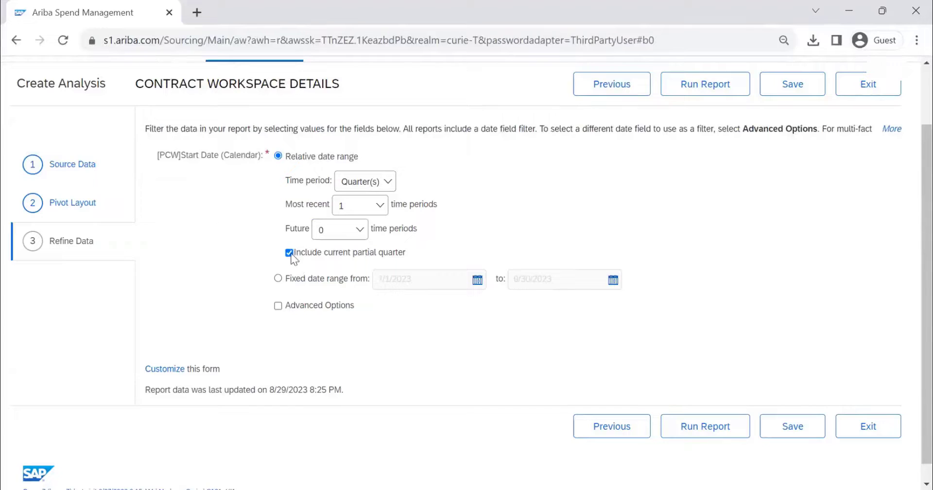
Step: Set the time period back to Year(s), include the current partial year, and run the report
click(389, 183)
click(368, 206)
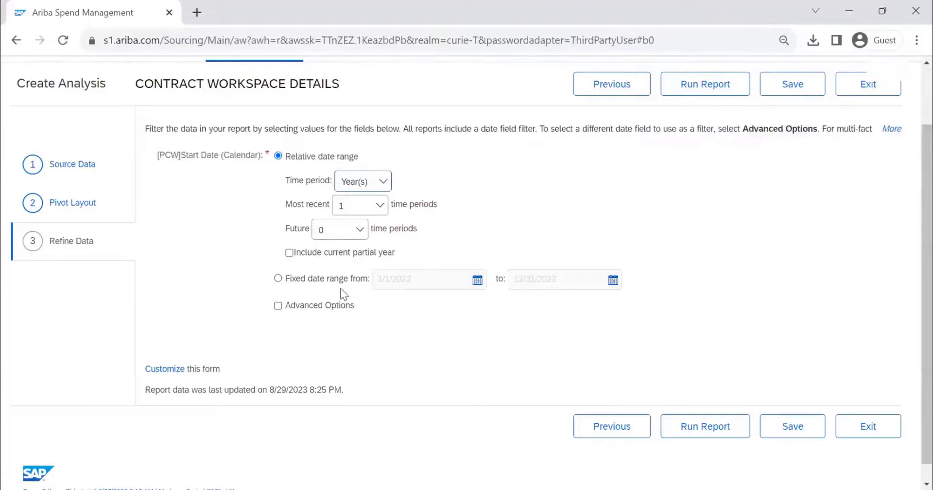
click(288, 253)
click(715, 91)
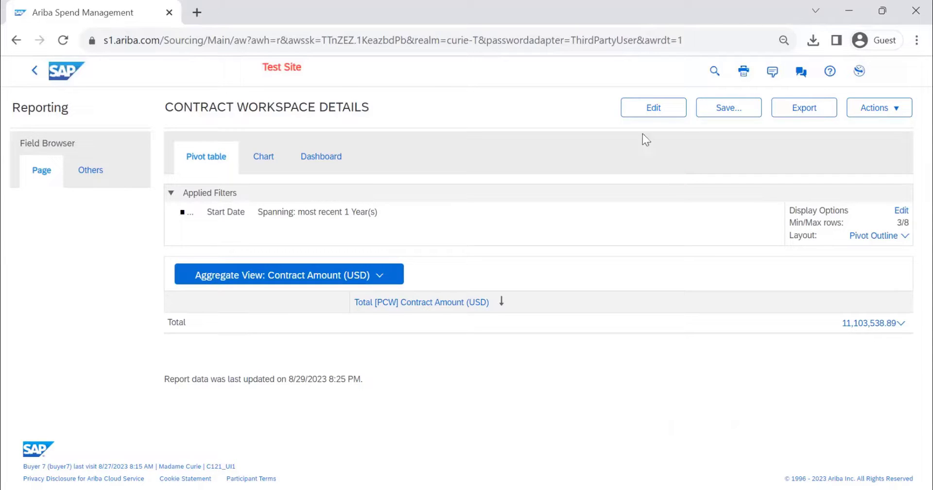
Step: Switch the report from the aggregate view to Detail View and look through the listed contract rows
click(346, 279)
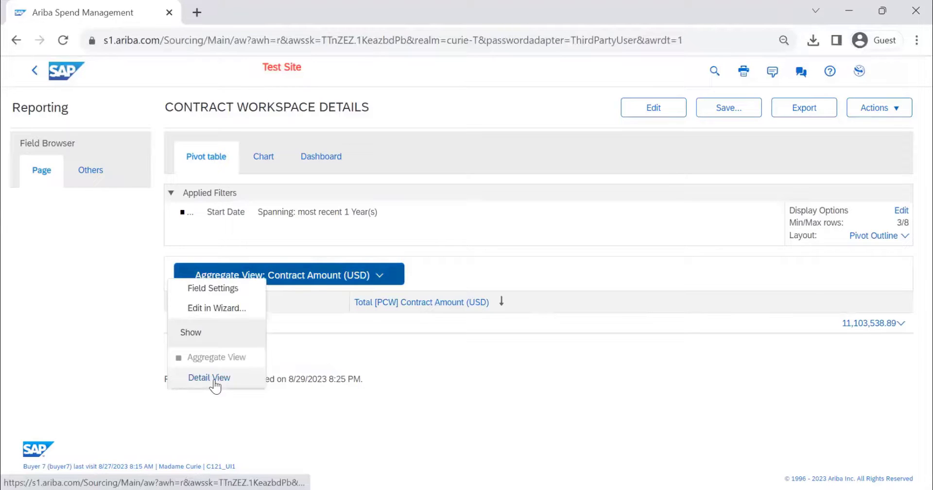
click(544, 322)
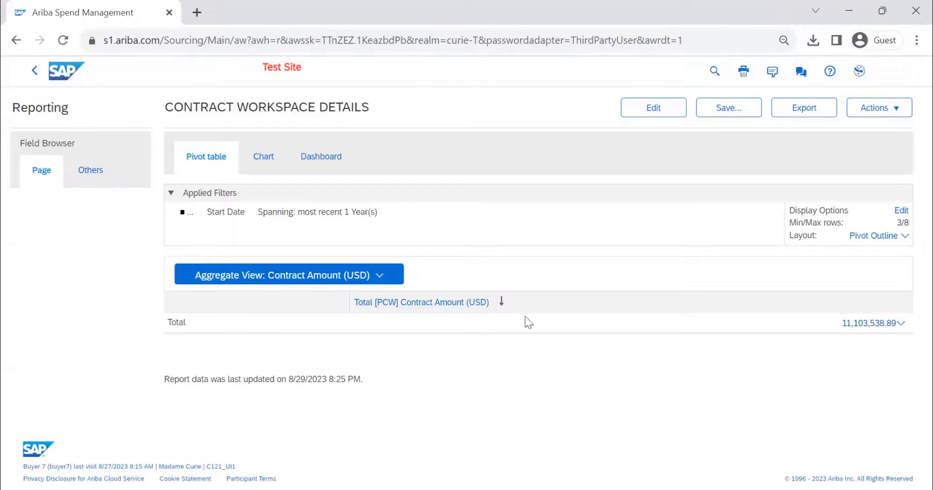
click(359, 278)
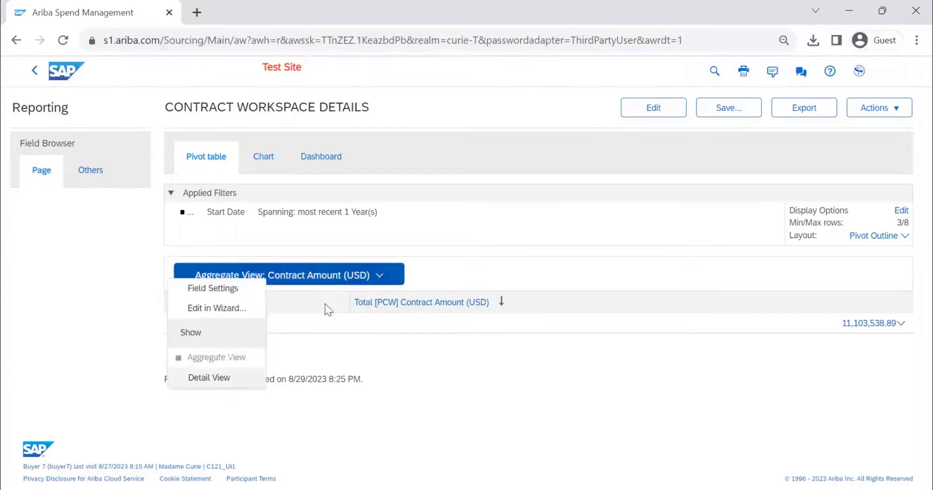
click(224, 379)
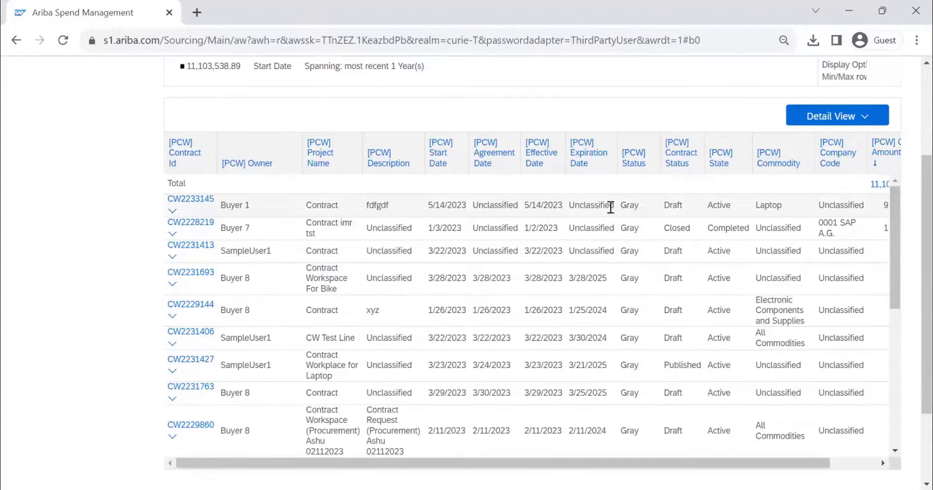
double_click(589, 209)
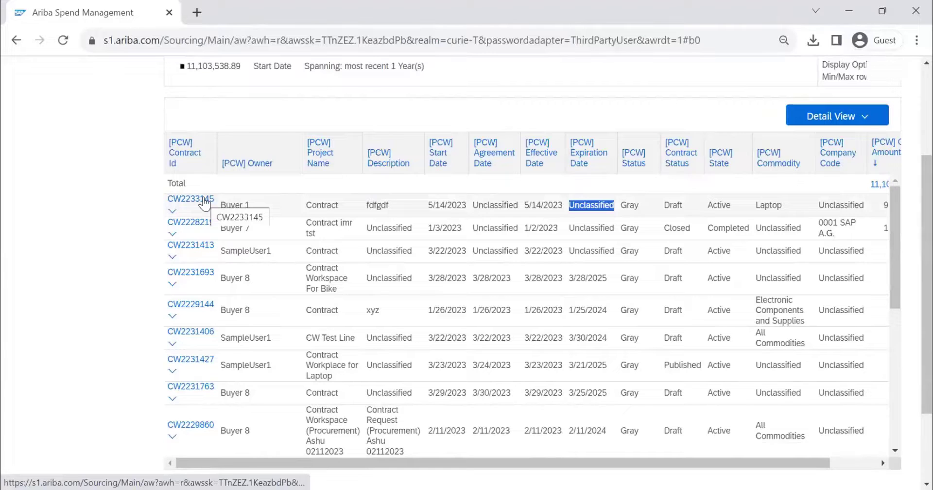
scroll(625, 399, down, 5)
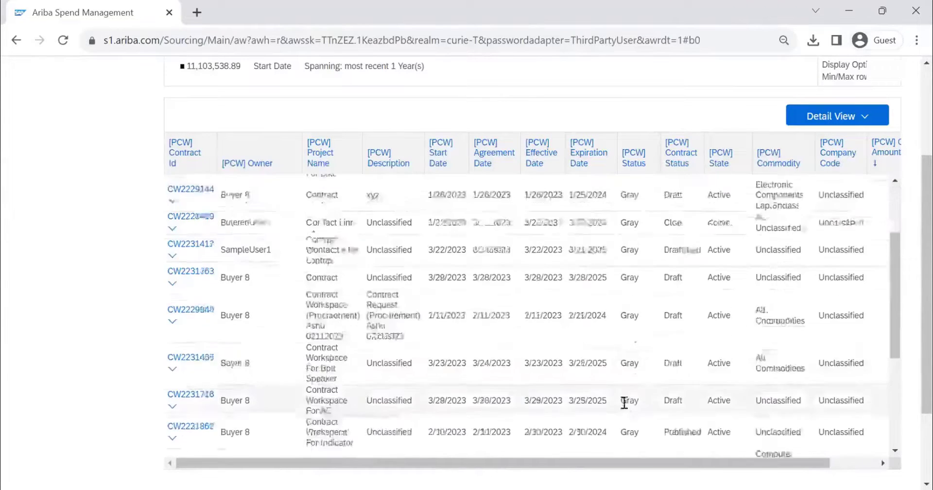
Step: Examine the contract rows in the detail view, comparing the date, status, state, commodity and company code columns
scroll(626, 420, down, 5)
scroll(634, 219, up, 10)
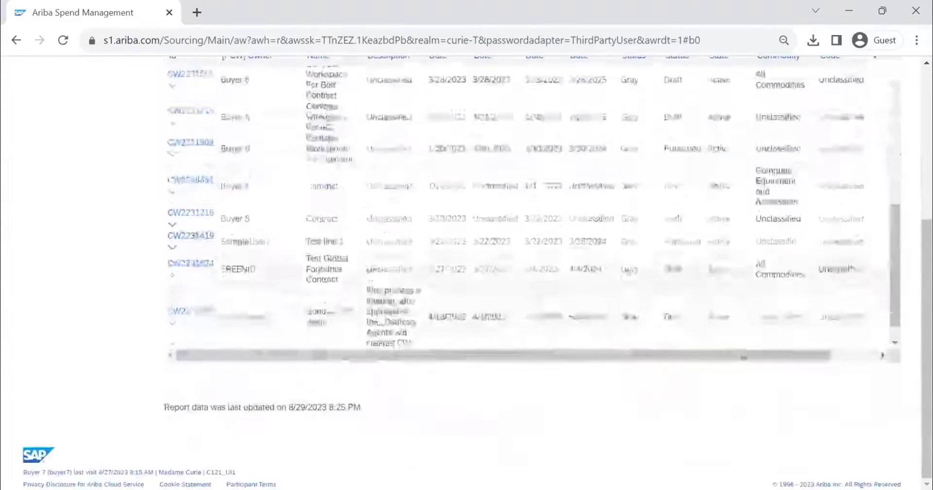
scroll(634, 219, up, 5)
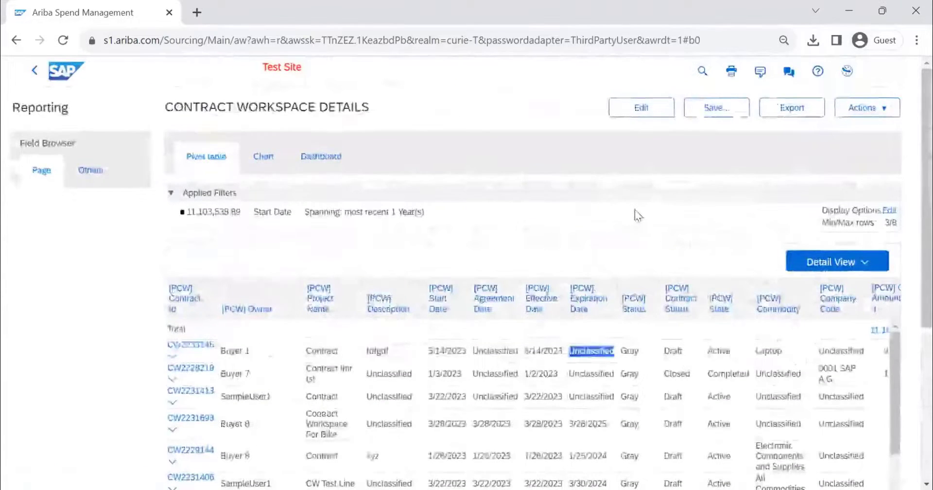
scroll(635, 214, down, 1)
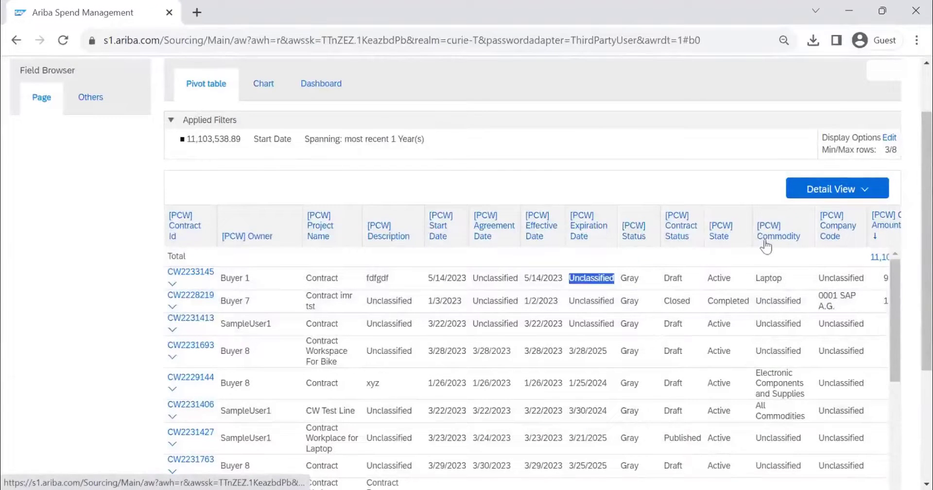
scroll(716, 321, down, 5)
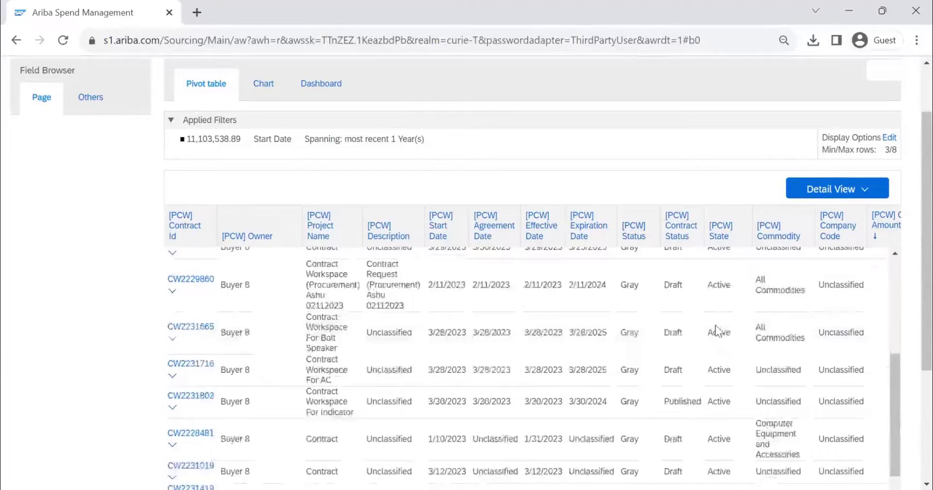
scroll(717, 332, up, 5)
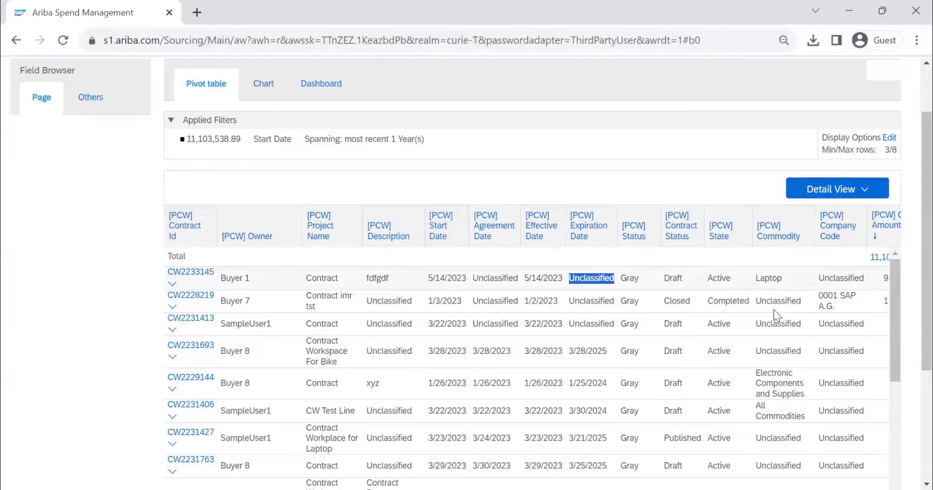
scroll(872, 345, down, 3)
scroll(875, 346, down, 5)
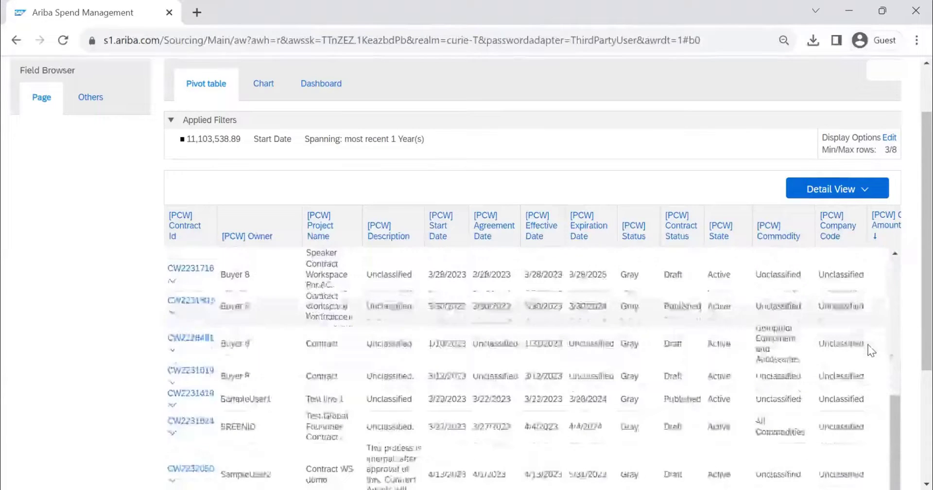
scroll(866, 346, up, 7)
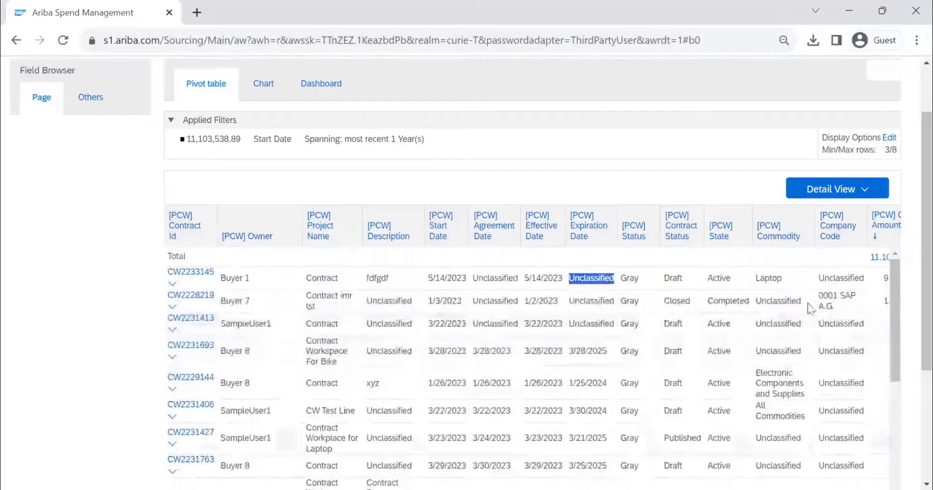
scroll(819, 318, down, 7)
scroll(612, 166, up, 2)
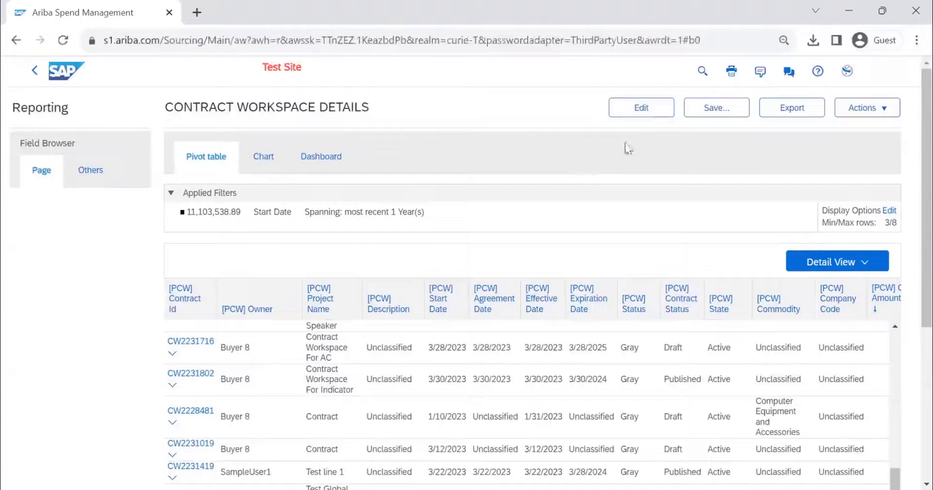
Step: Edit the report layout to remove the Status and State detail fields, keep the date filter, and run the report again
click(637, 115)
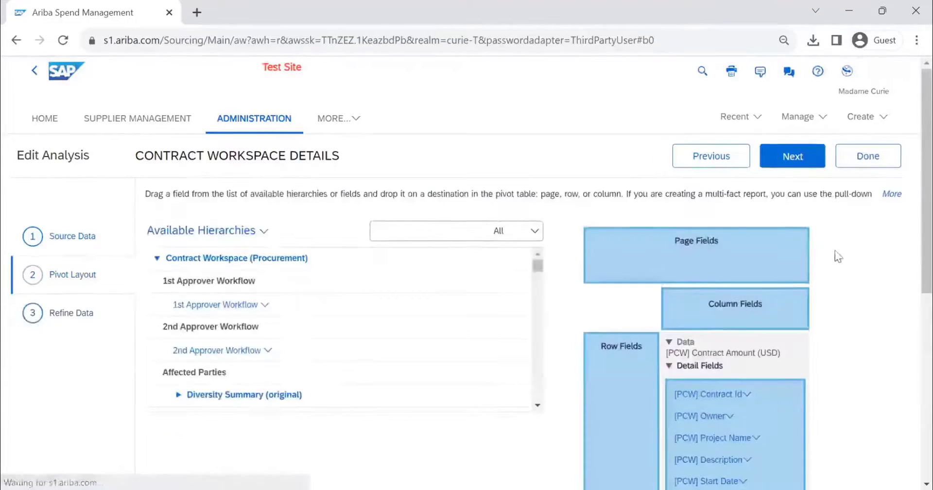
scroll(833, 256, down, 5)
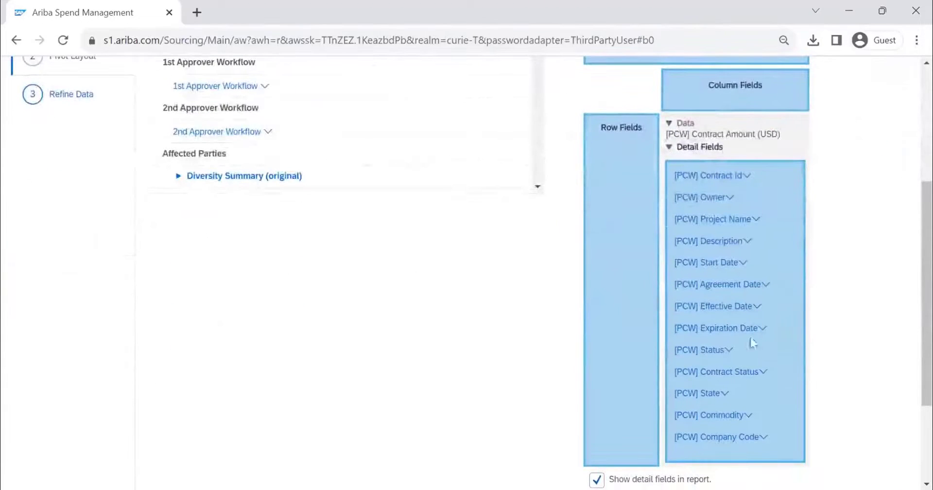
click(724, 350)
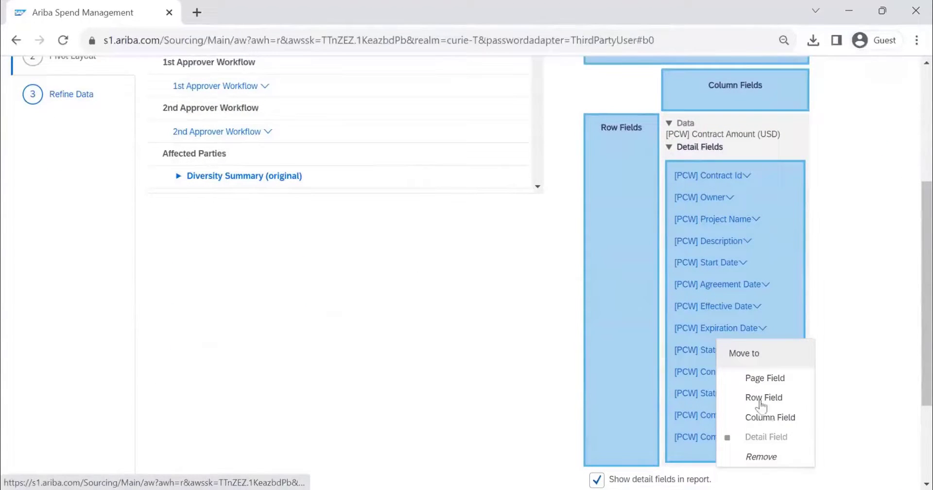
click(773, 456)
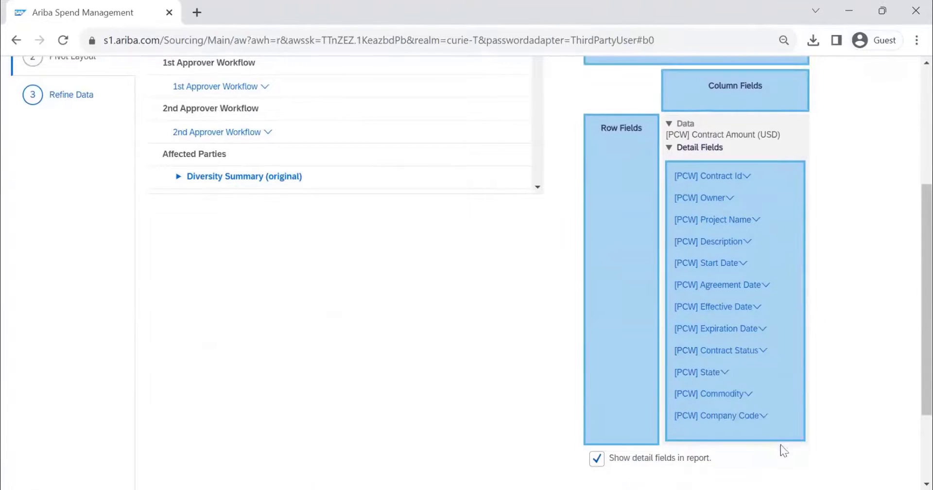
click(725, 375)
click(761, 475)
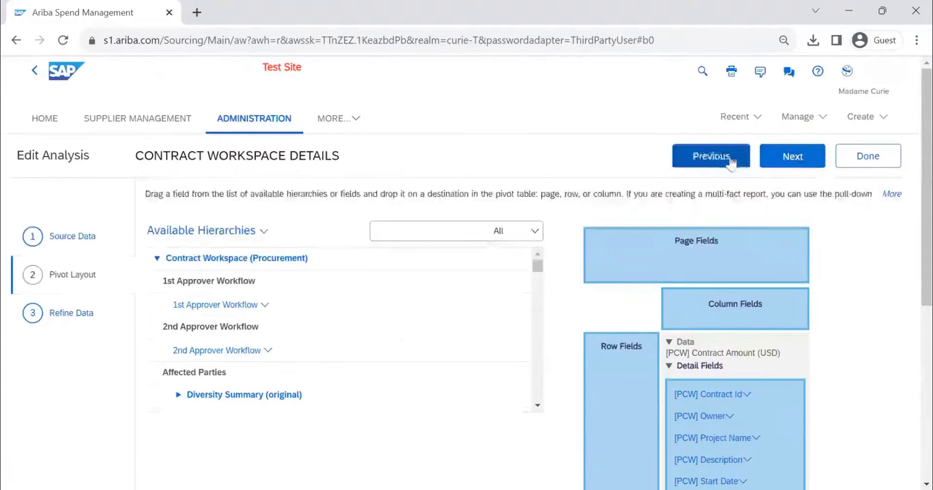
click(813, 156)
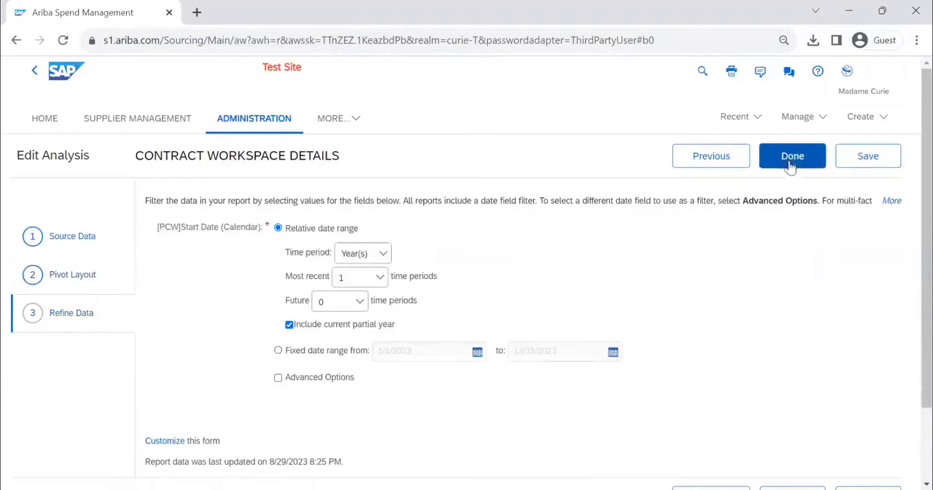
click(790, 160)
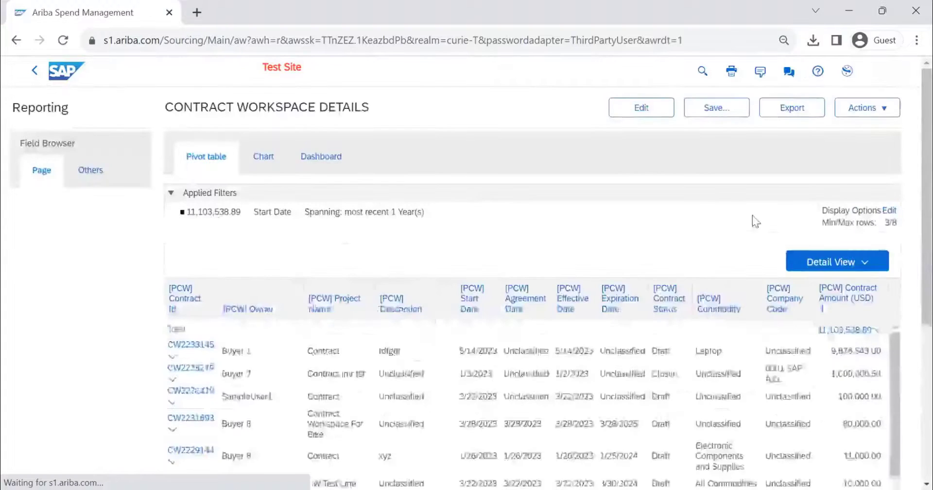
Step: Move the Agreement Date column ahead of Start Date and make Company Code the first column of the report
scroll(546, 173, down, 3)
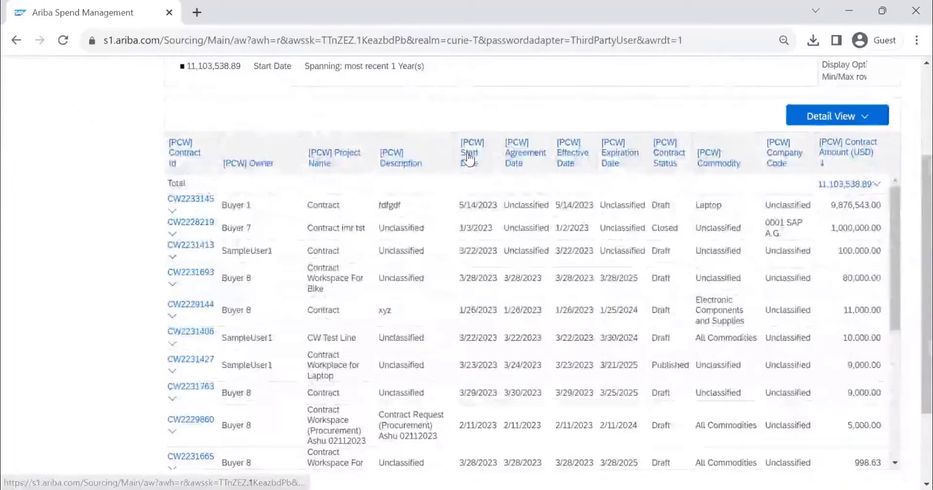
drag(517, 160, 462, 158)
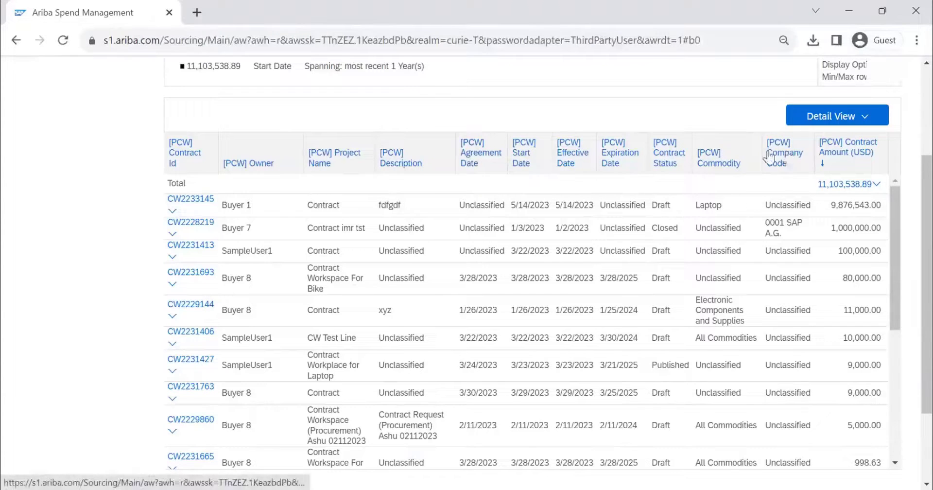
drag(777, 158, 163, 167)
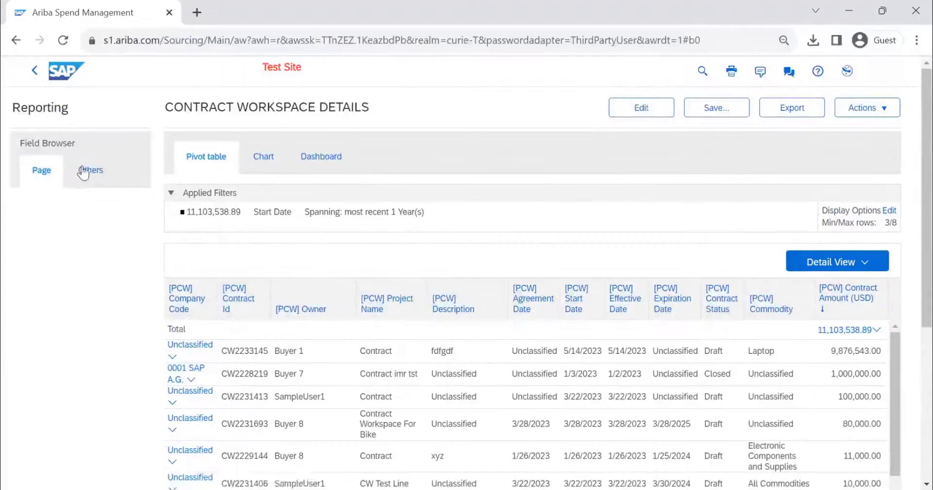
Step: Look through the additional fields in the field browser and check how Company Code can be added to the report
click(83, 171)
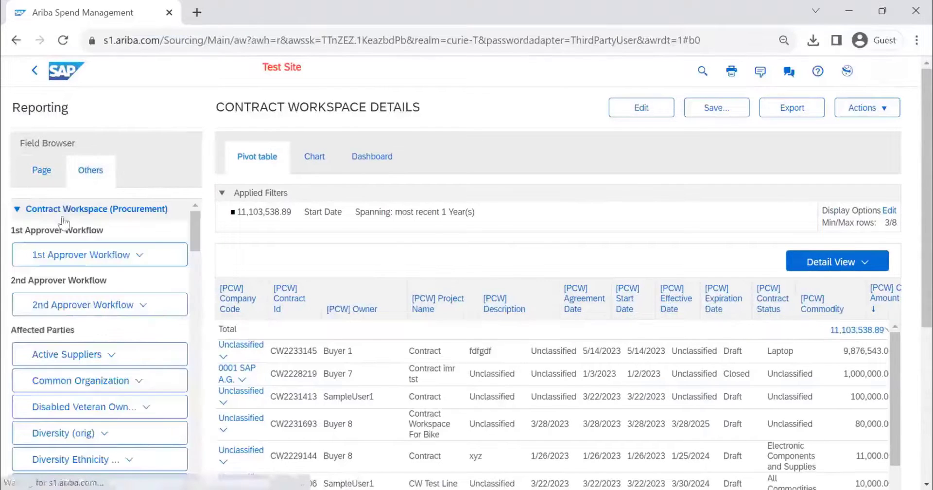
scroll(73, 277, down, 10)
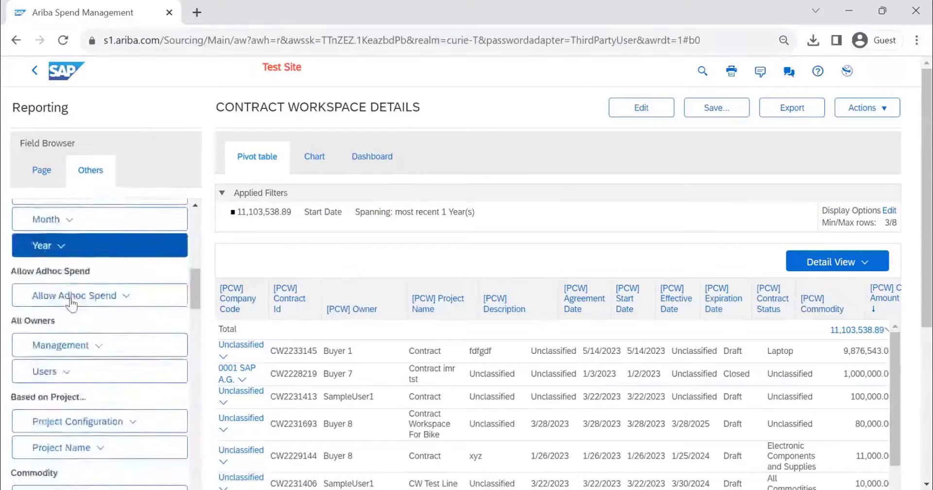
click(100, 401)
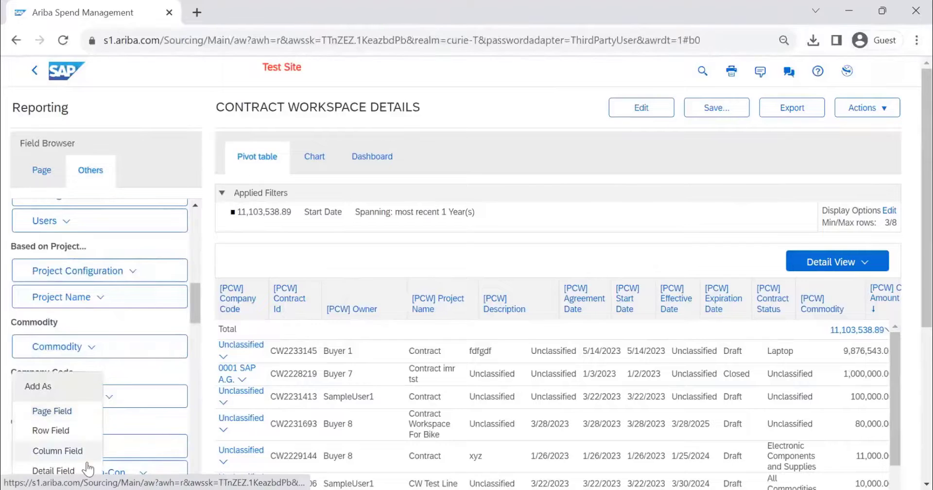
click(624, 217)
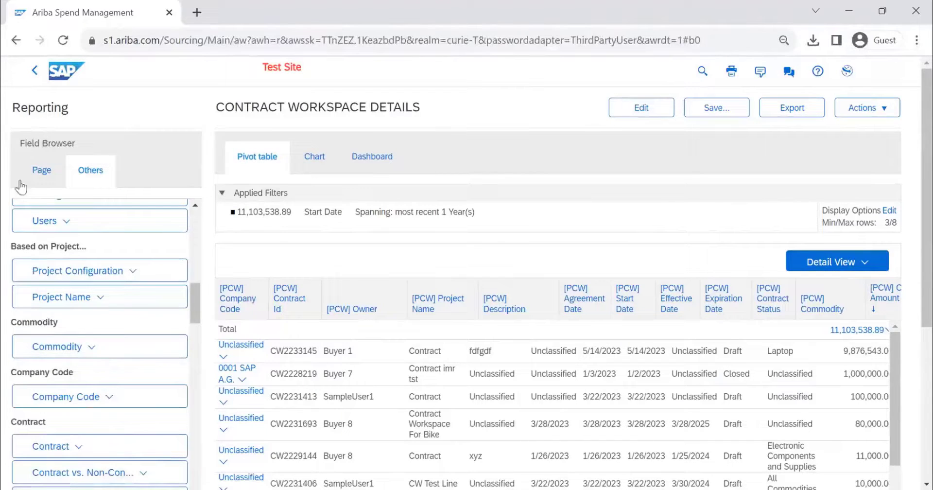
click(41, 171)
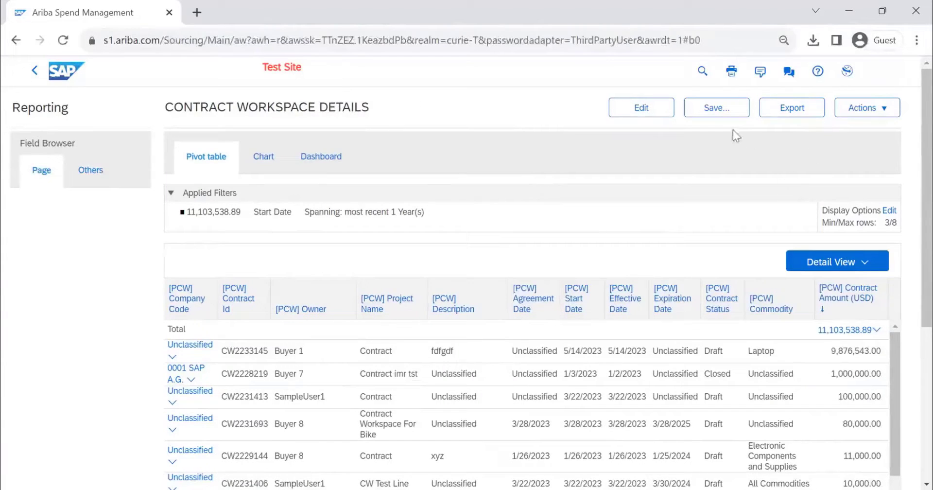
Step: Save the report as CONTRACT WORKSPACE DETAILS in the Personal Workspace folder
click(715, 112)
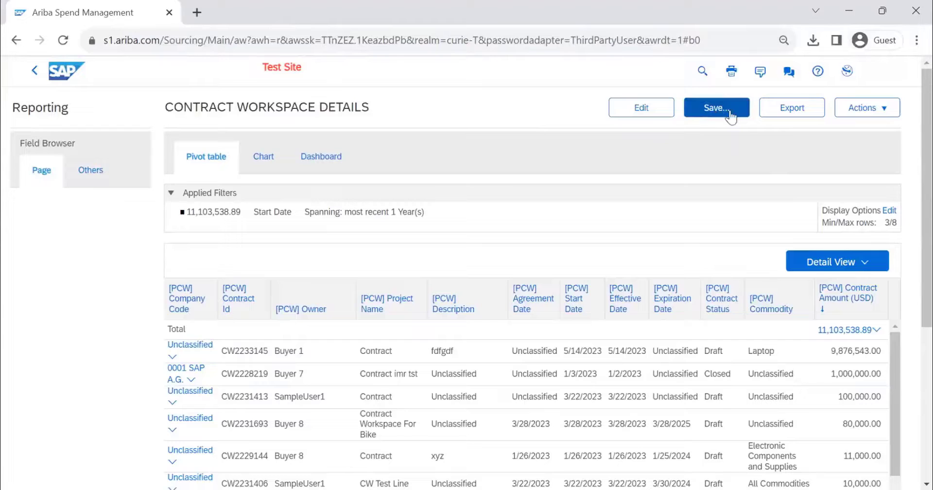
click(858, 117)
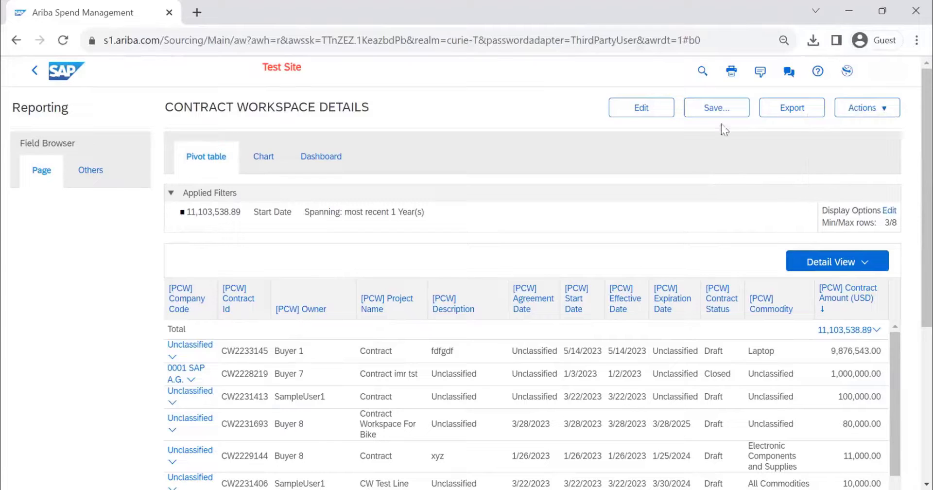
click(717, 108)
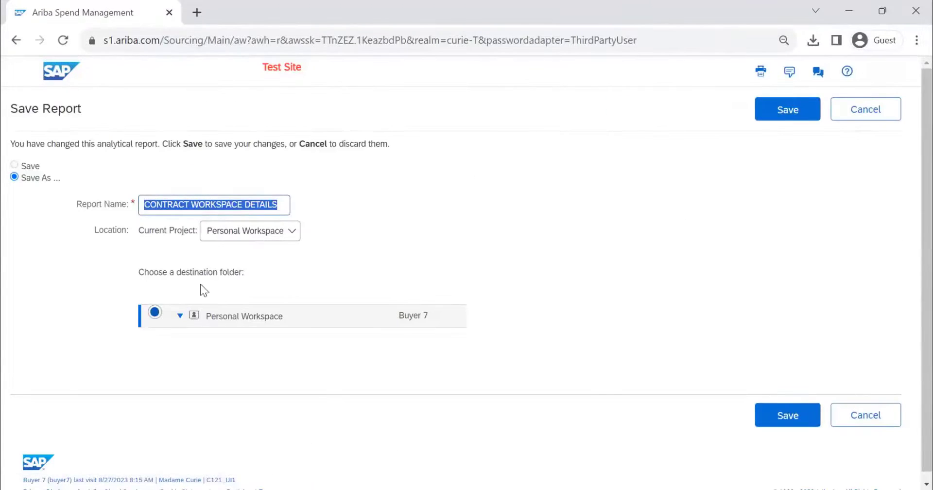
click(784, 111)
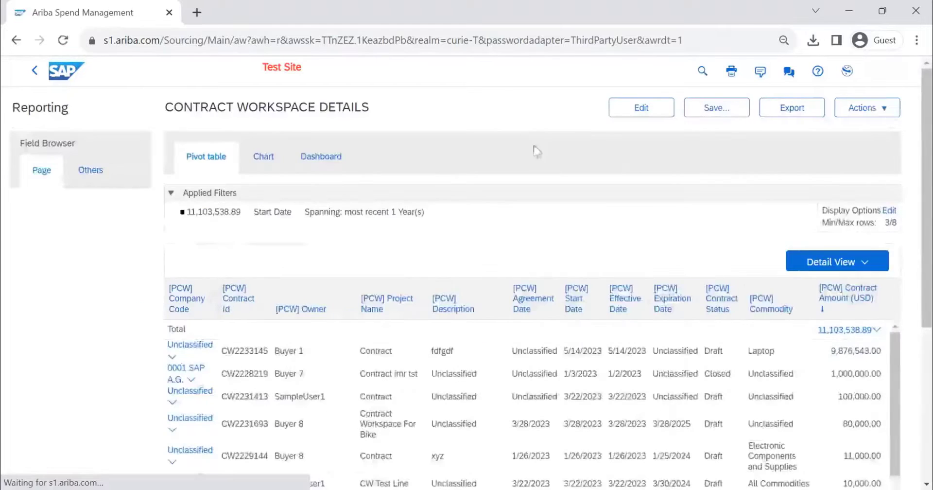
Step: Leave the report, open the Personal Workspace, and check the actions available for the CONTRACT WORKSPACE DETAILS report
click(36, 73)
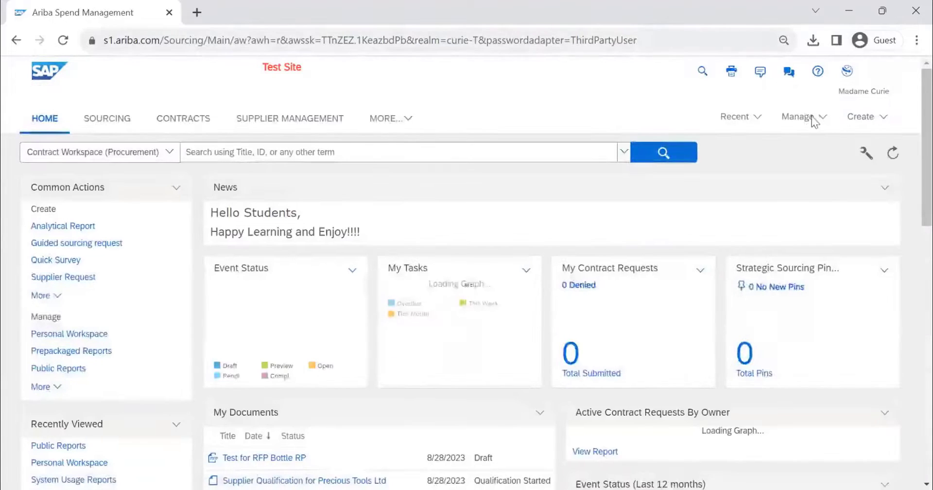
click(799, 118)
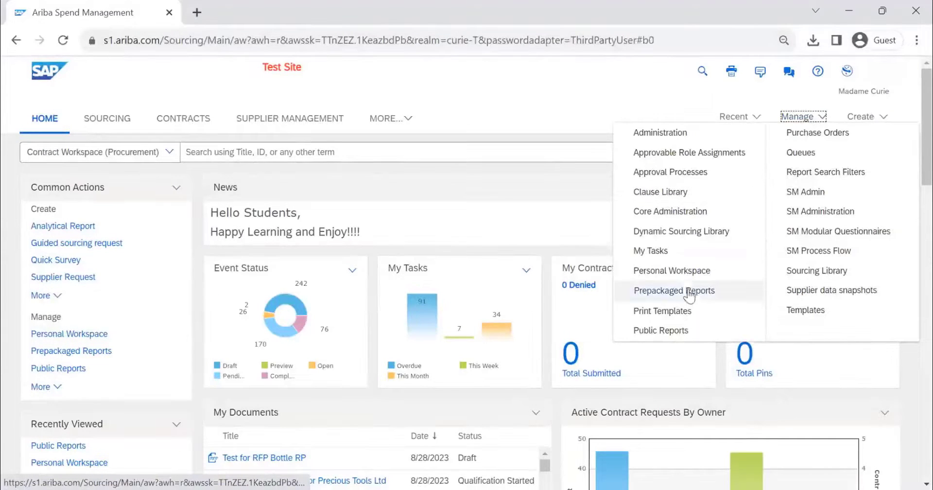
click(687, 271)
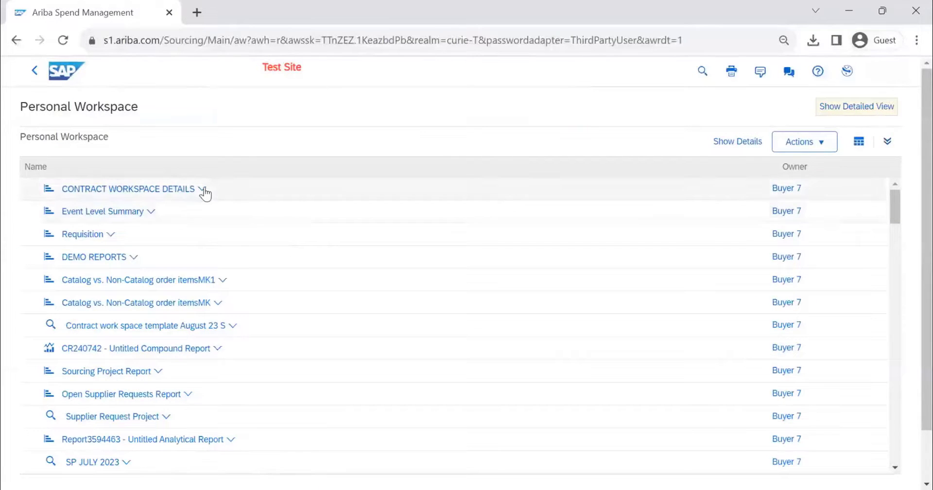
click(202, 190)
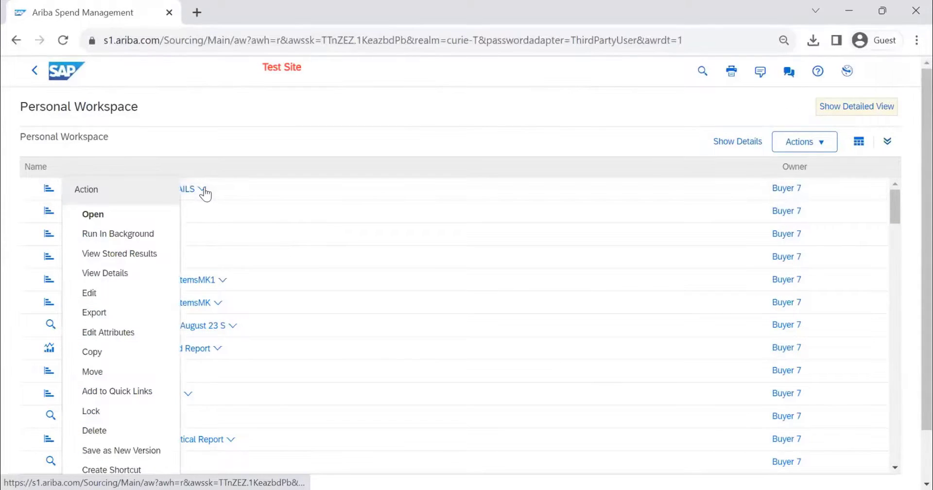
click(284, 136)
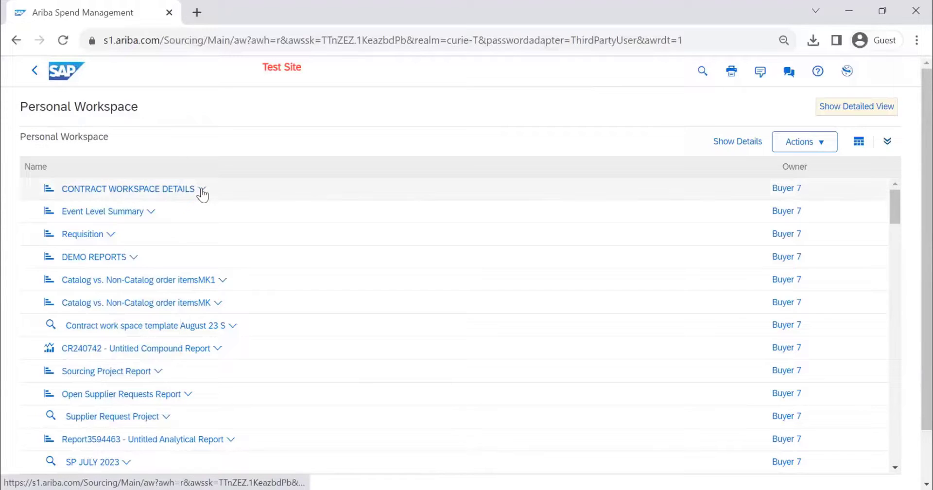
Step: Open the background-run scheduling form for the CONTRACT WORKSPACE DETAILS report and look over its schedule and report detail options
click(202, 190)
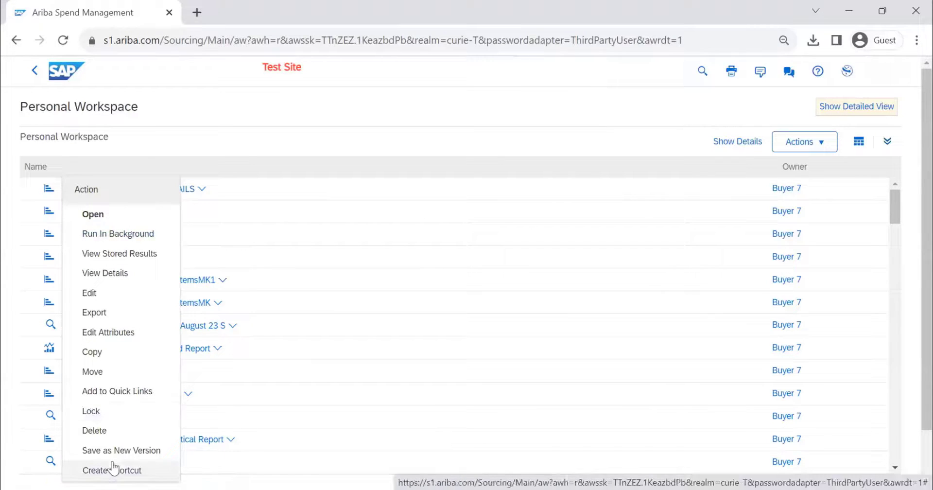
click(130, 239)
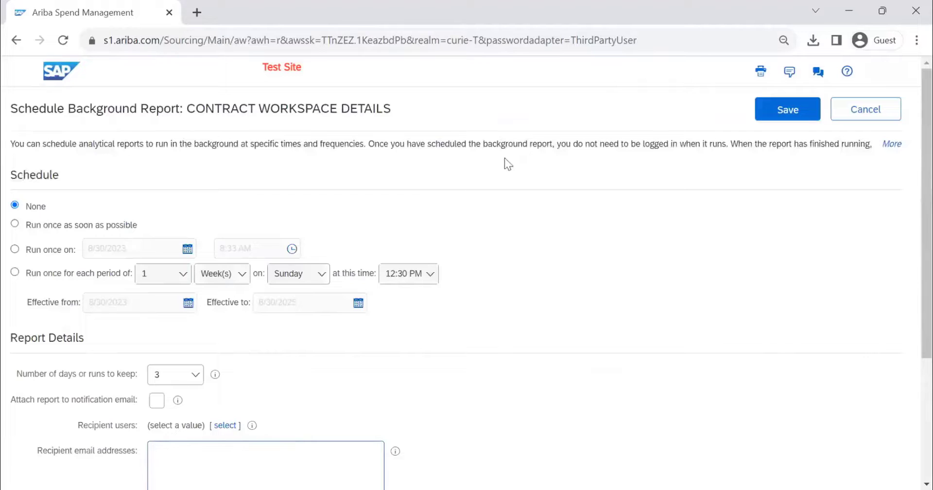
scroll(145, 161, down, 2)
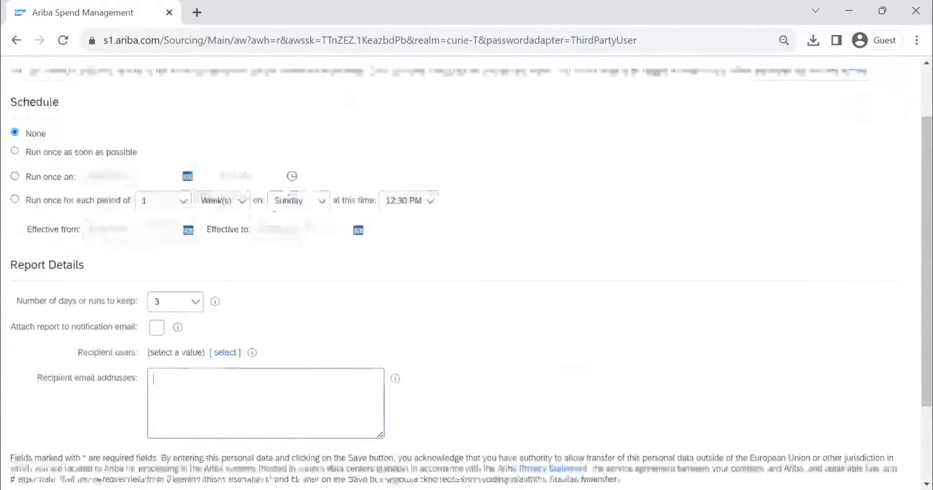
Step: Try the one-time schedule options: run as soon as possible, and run once on 8/31/2023 at 1:00 AM
click(16, 152)
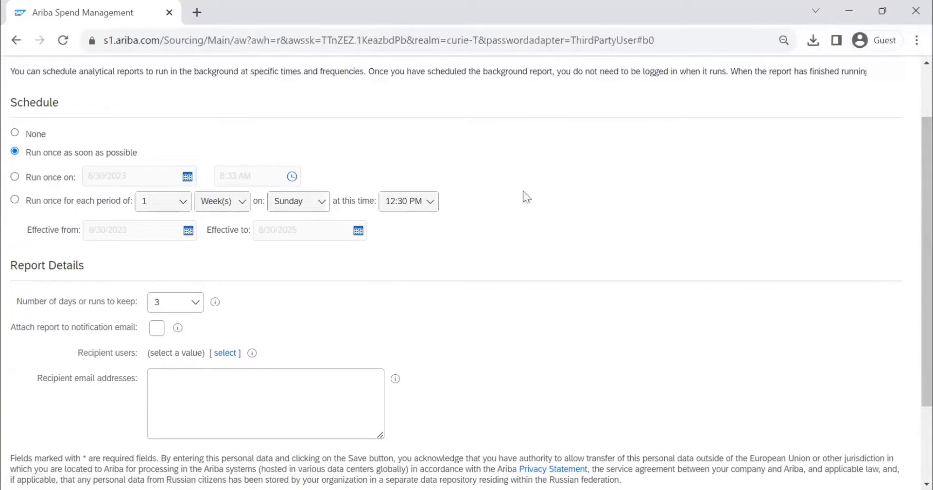
scroll(760, 147, up, 2)
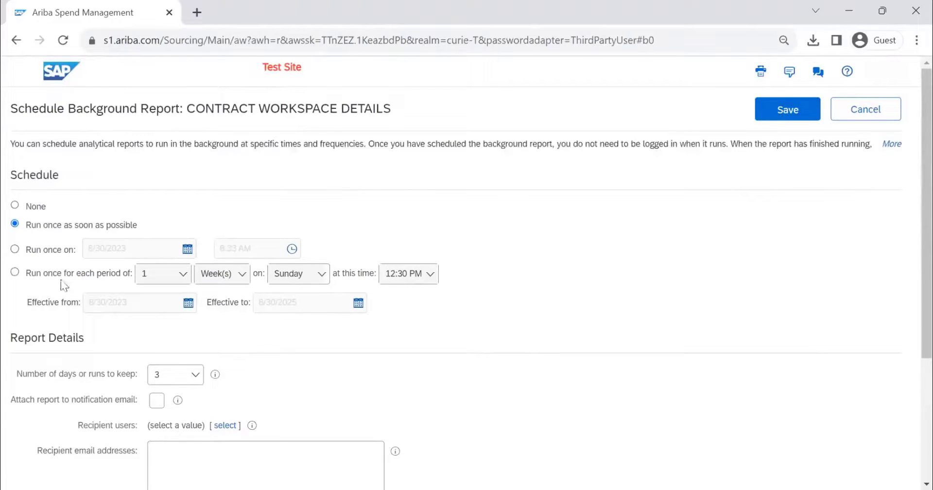
click(15, 249)
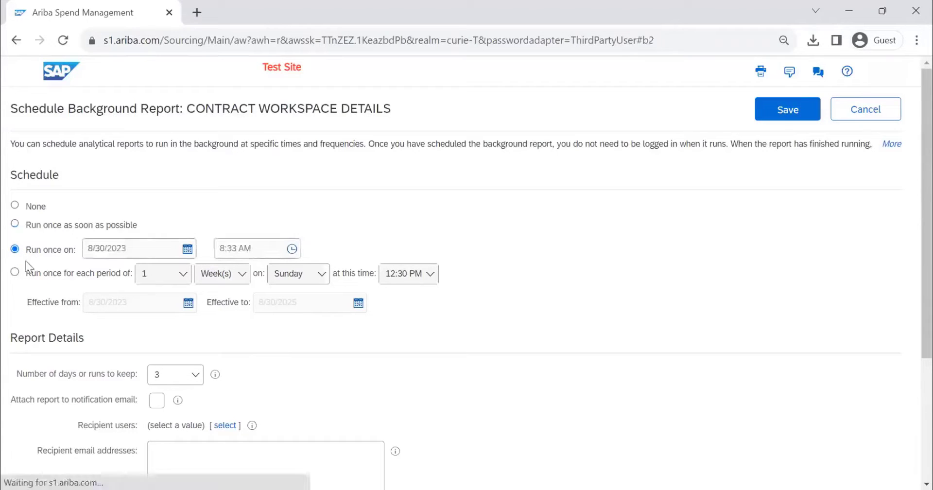
click(291, 248)
click(278, 313)
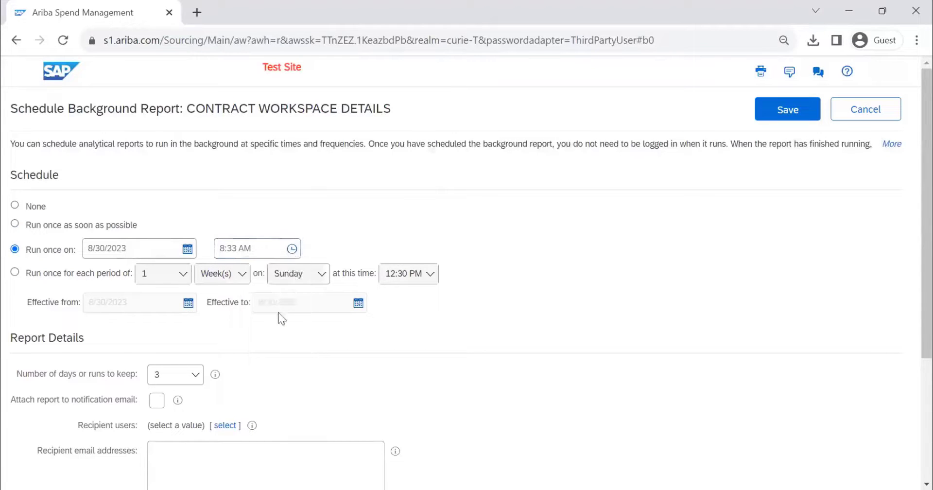
click(187, 249)
click(173, 370)
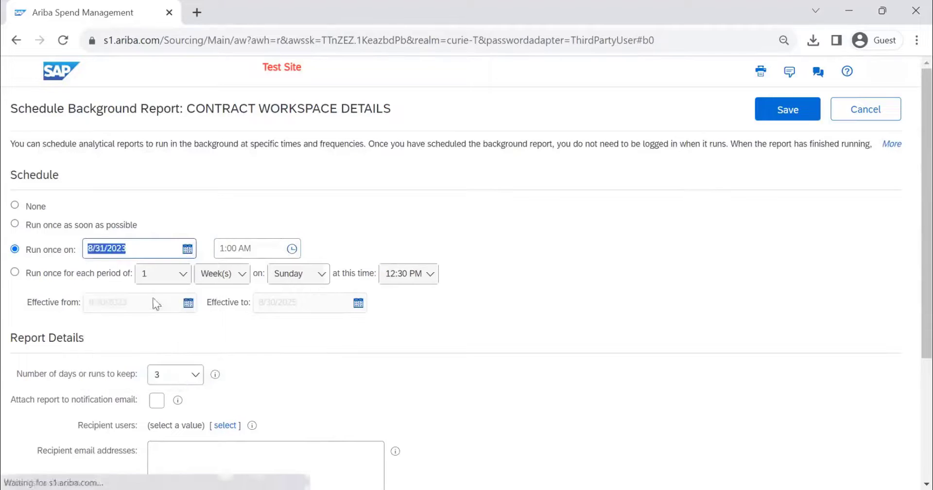
scroll(263, 287, down, 3)
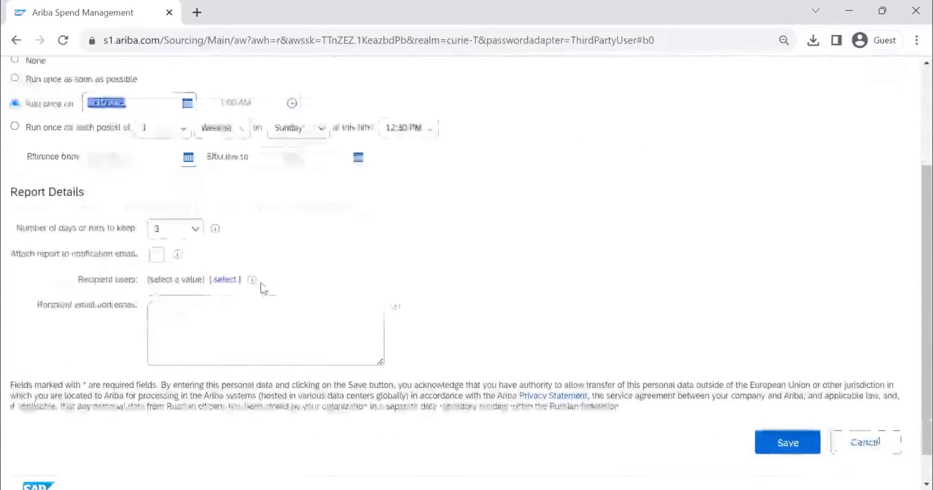
scroll(262, 288, up, 3)
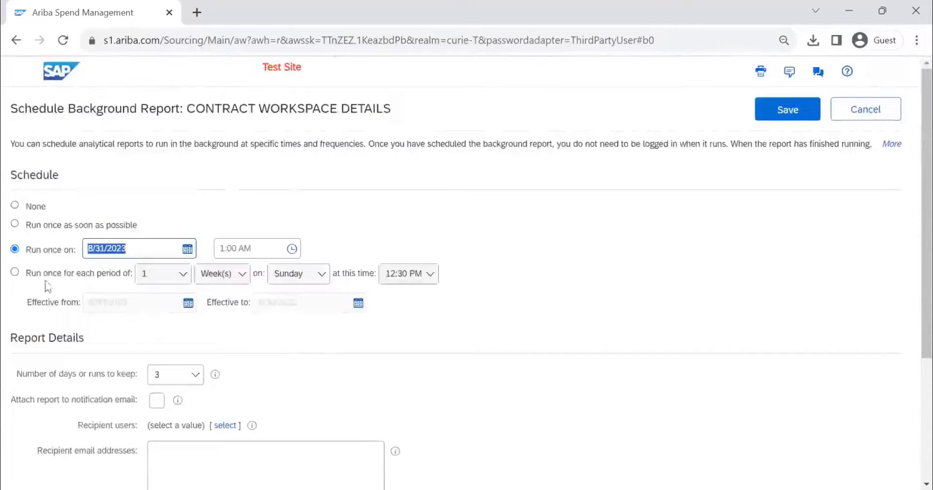
Step: Switch the report to a recurring schedule that runs once for each period of 1 month
click(14, 271)
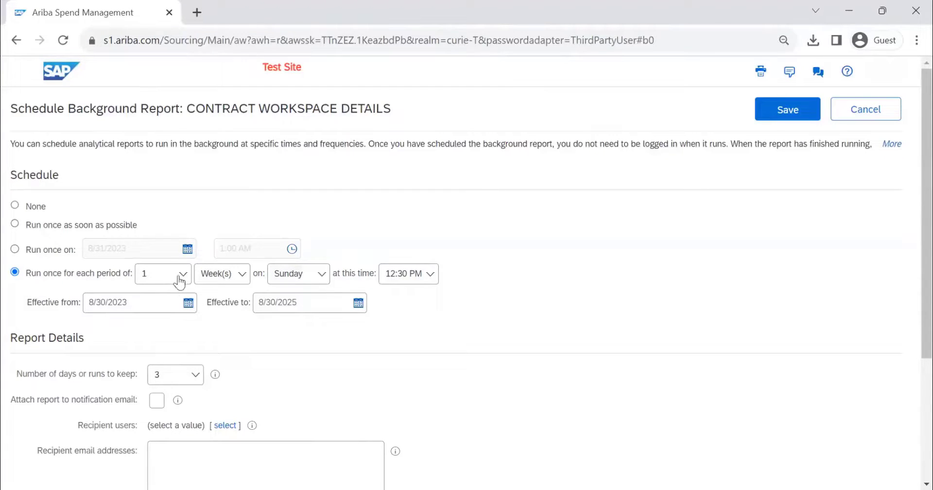
click(217, 275)
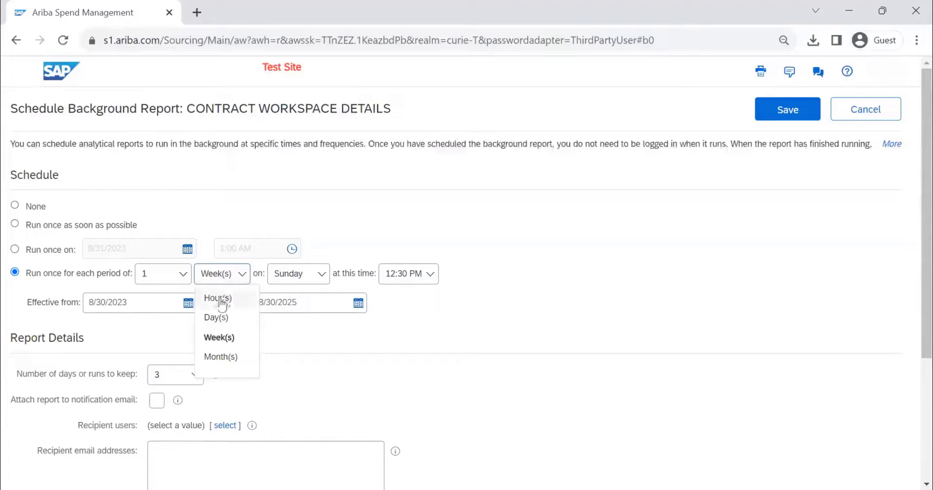
click(224, 357)
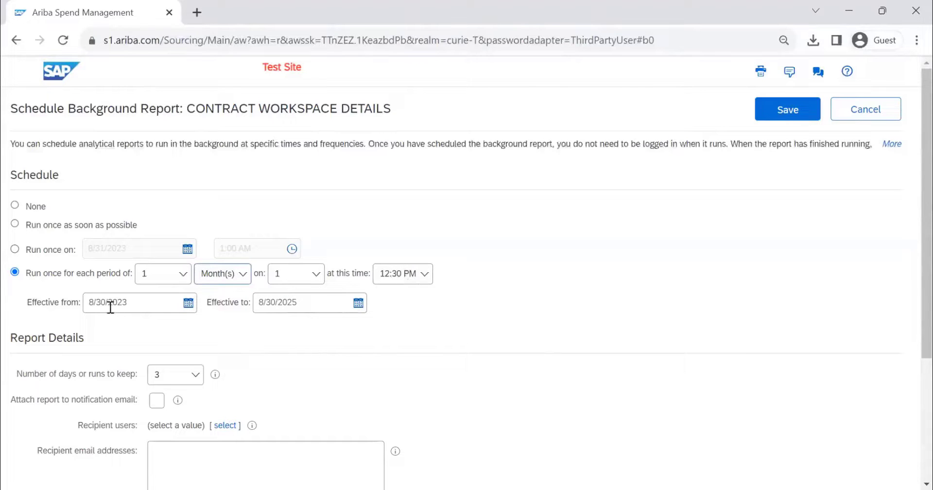
Step: Attach the report to the notification email and add Buyer 7 as the recipient user
scroll(470, 303, down, 2)
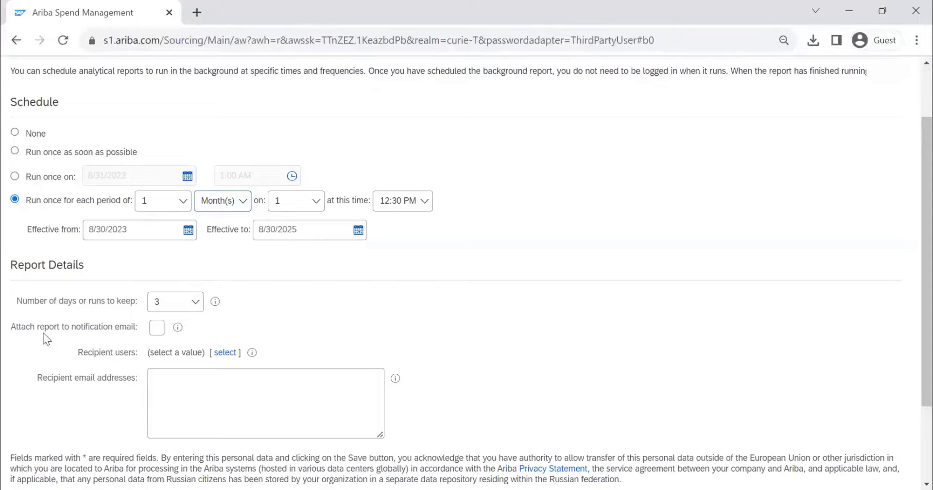
click(157, 331)
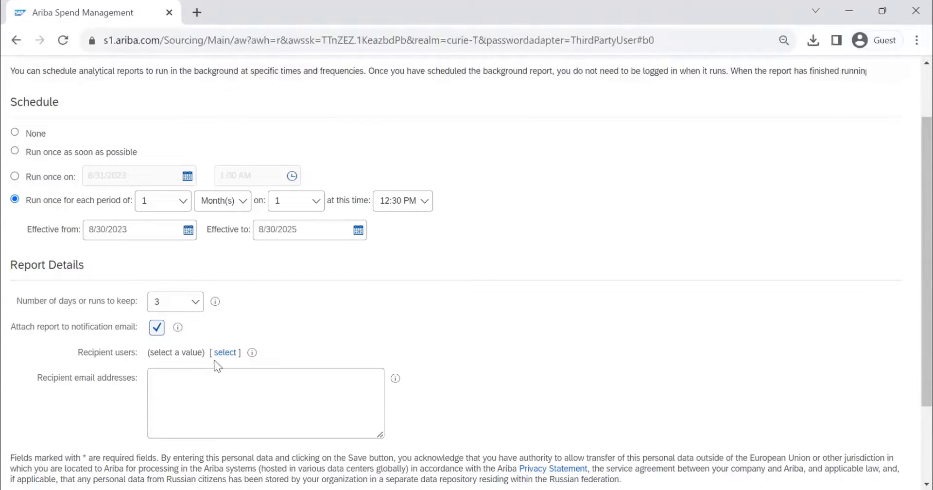
click(225, 353)
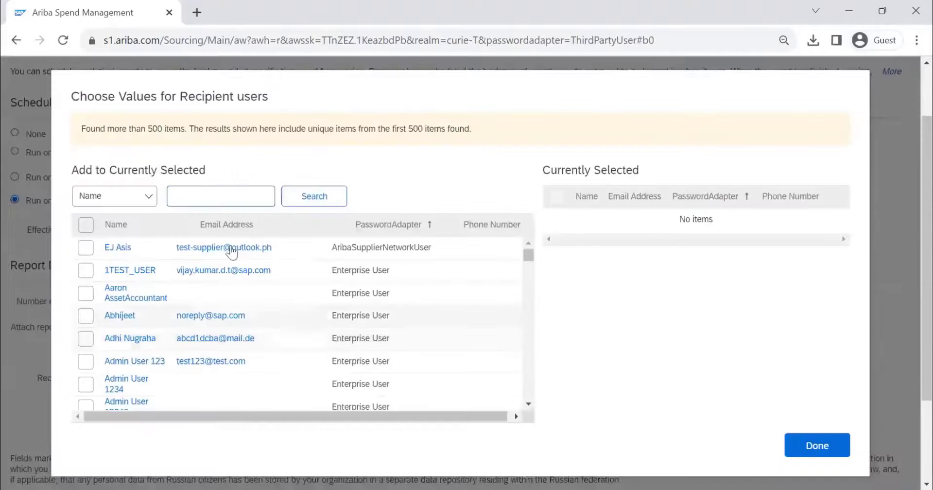
text(BUYE)
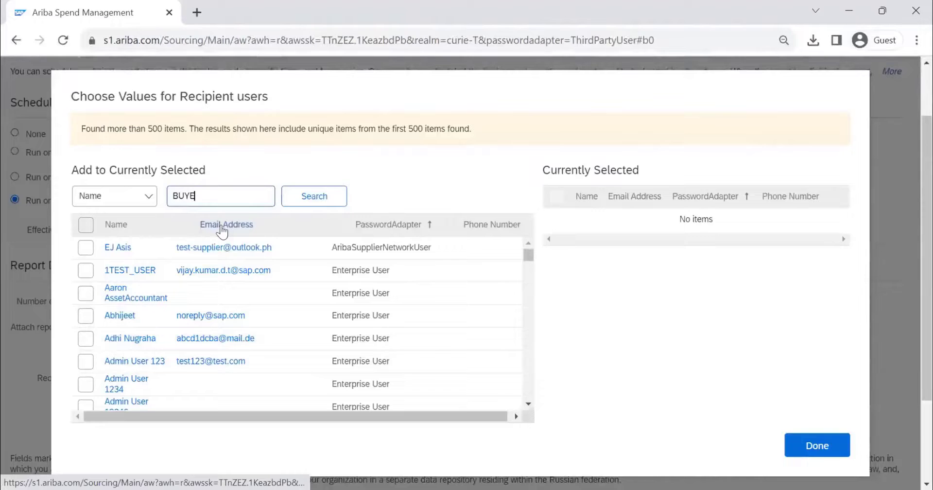
text(R7)
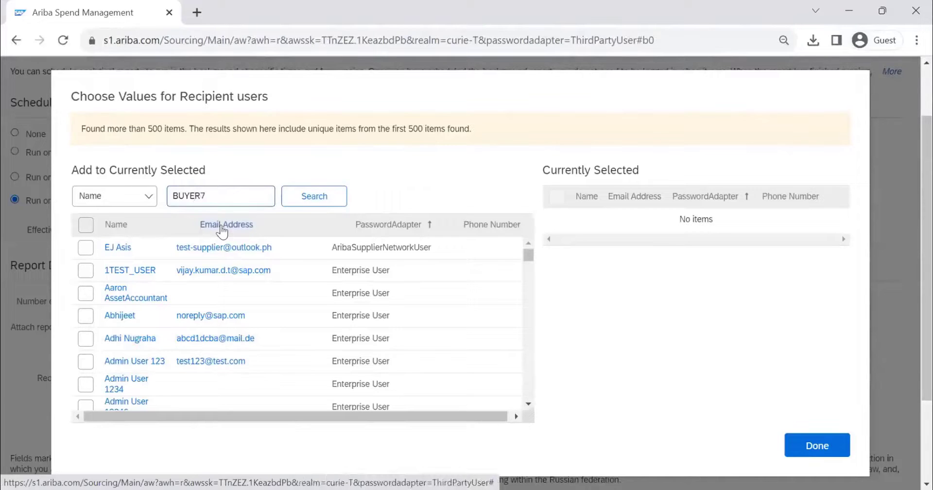
key(Return)
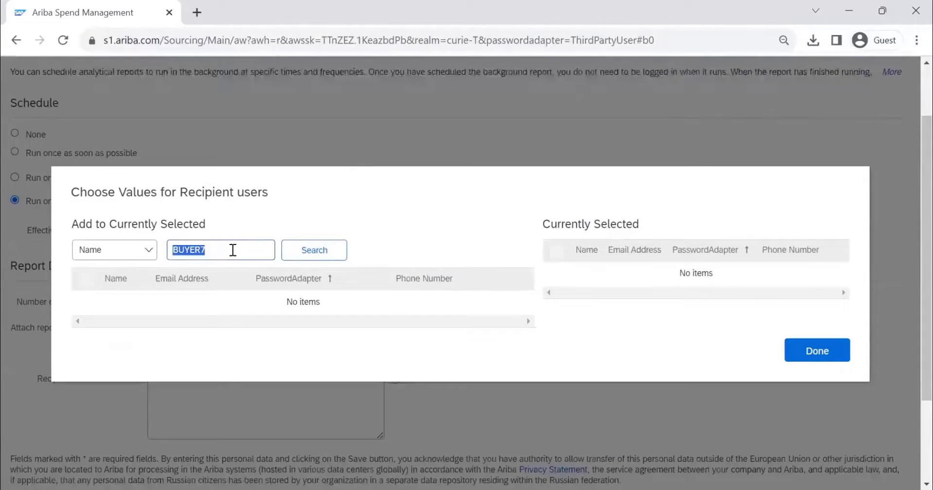
click(233, 250)
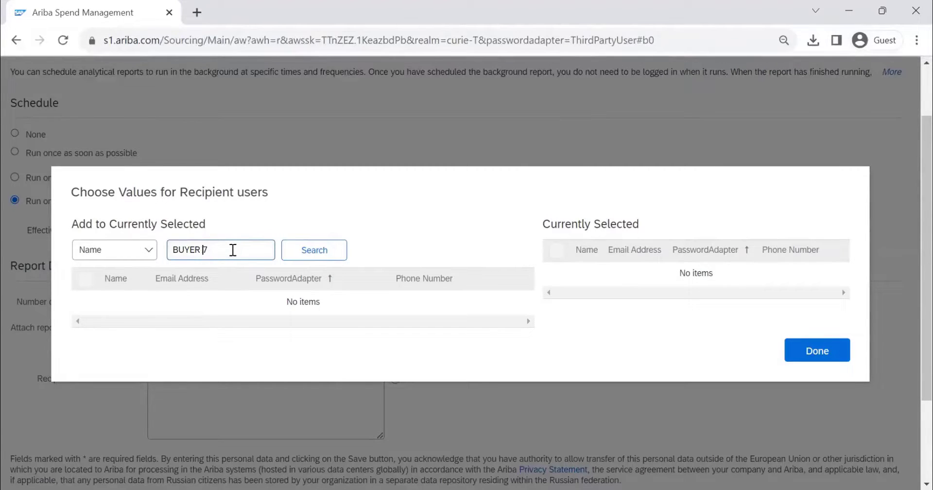
key(Return)
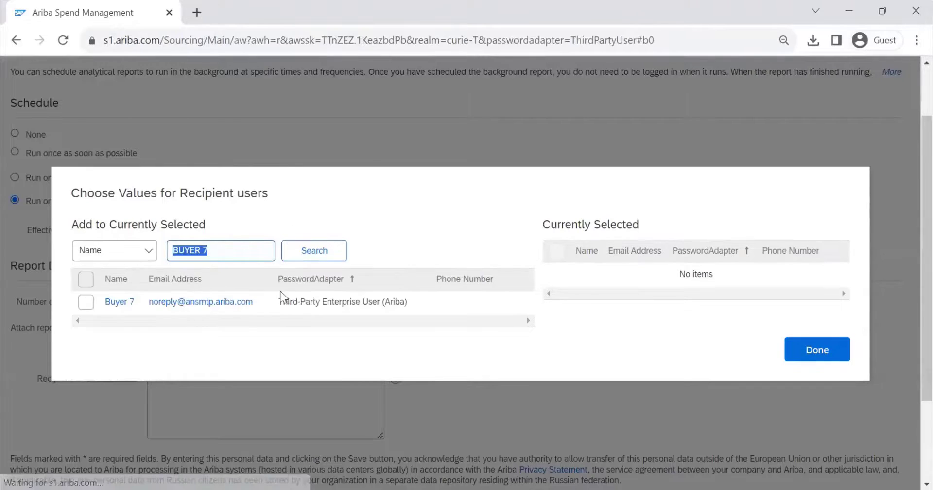
click(93, 302)
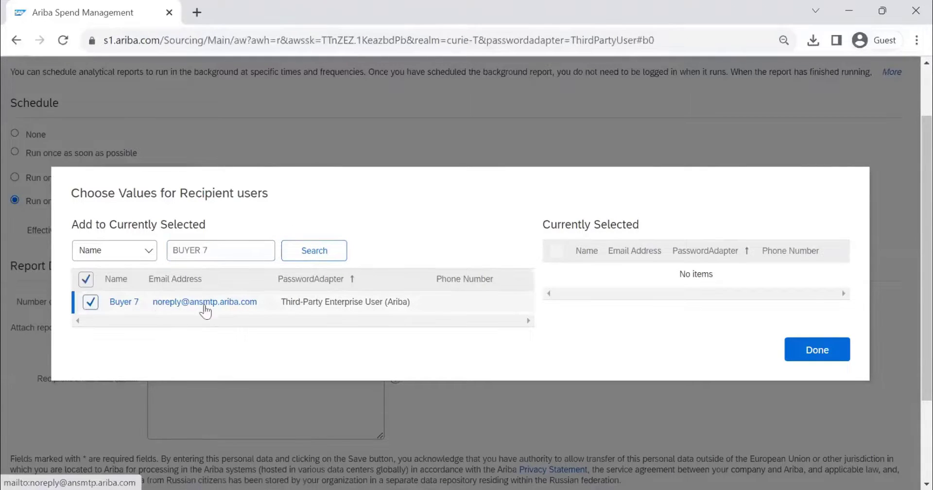
click(828, 353)
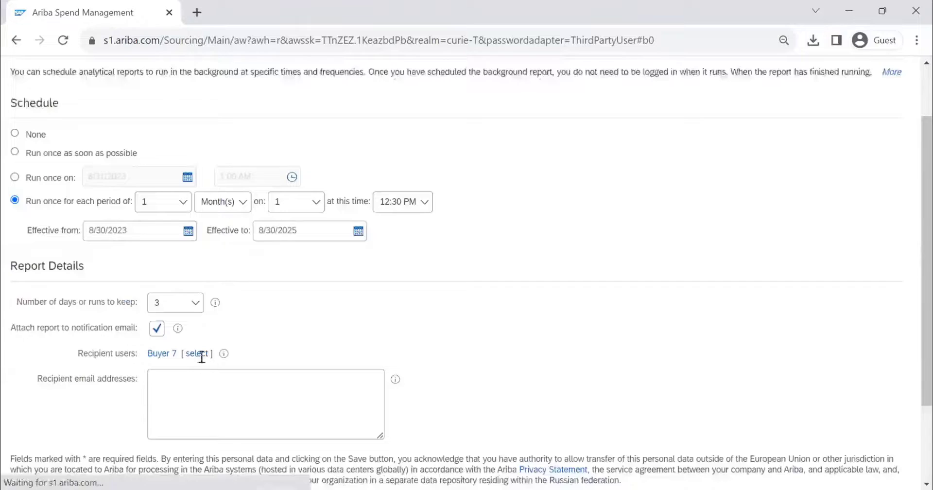
Step: Fill in two recipient email addresses for the report notifications, checking the field's help on how to list them
scroll(202, 354, down, 2)
click(196, 322)
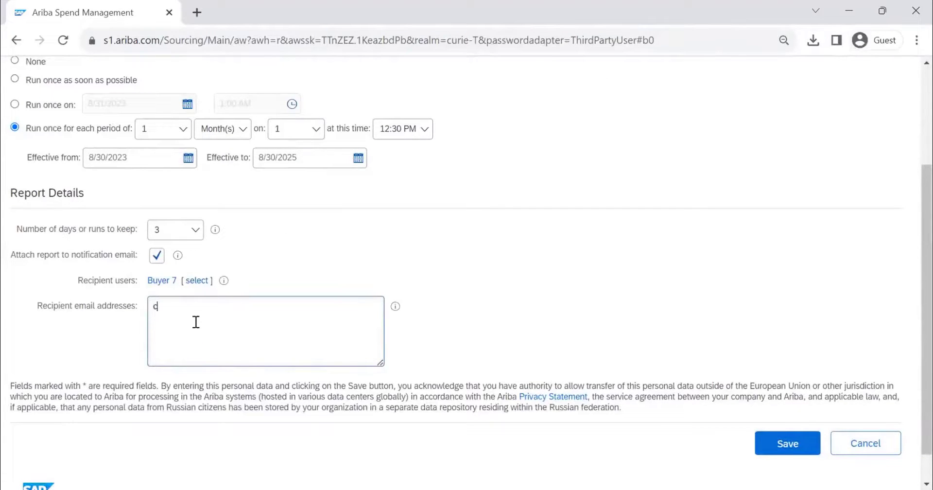
key(ctrl+v)
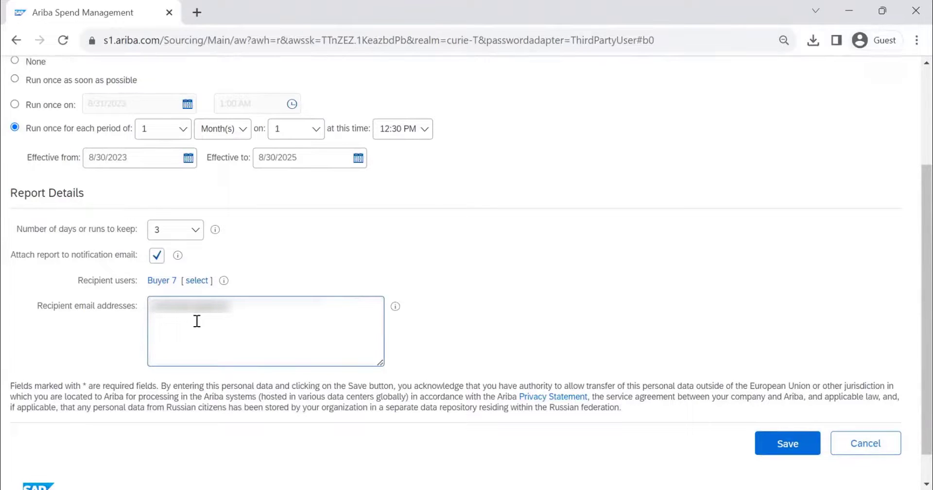
text(.com)
click(395, 308)
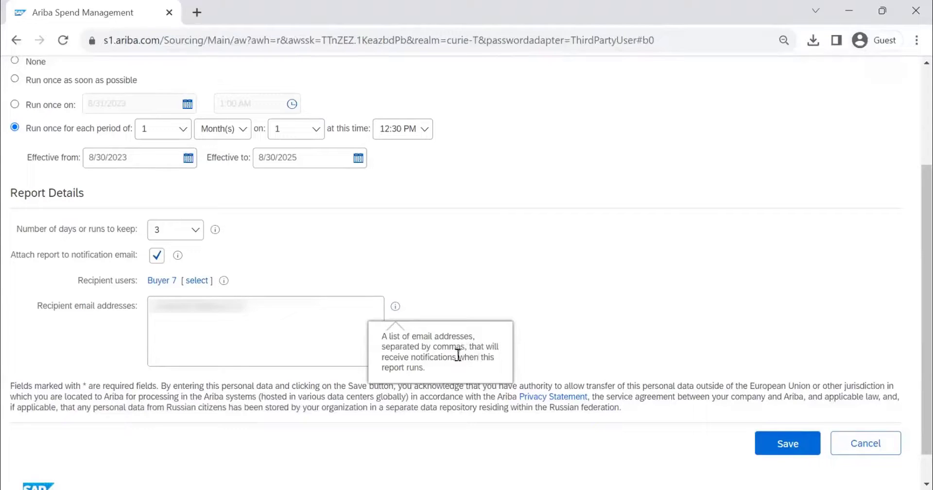
click(305, 315)
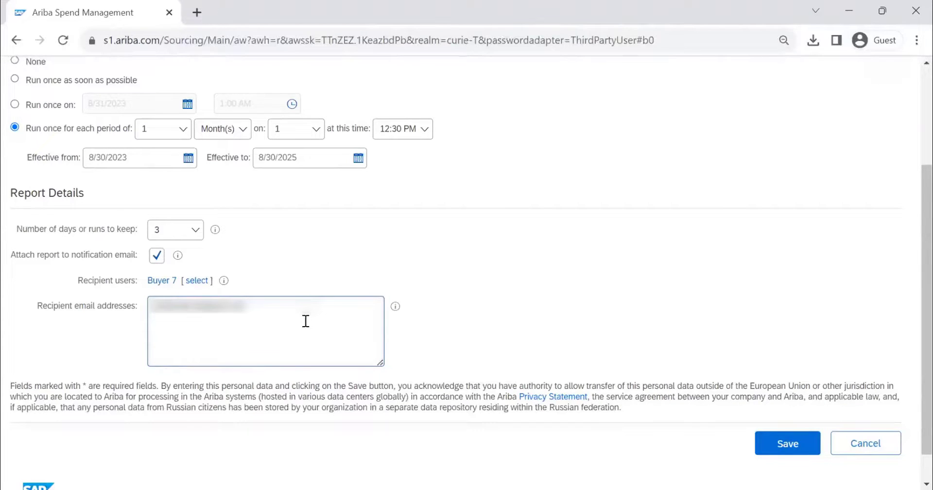
text(...)
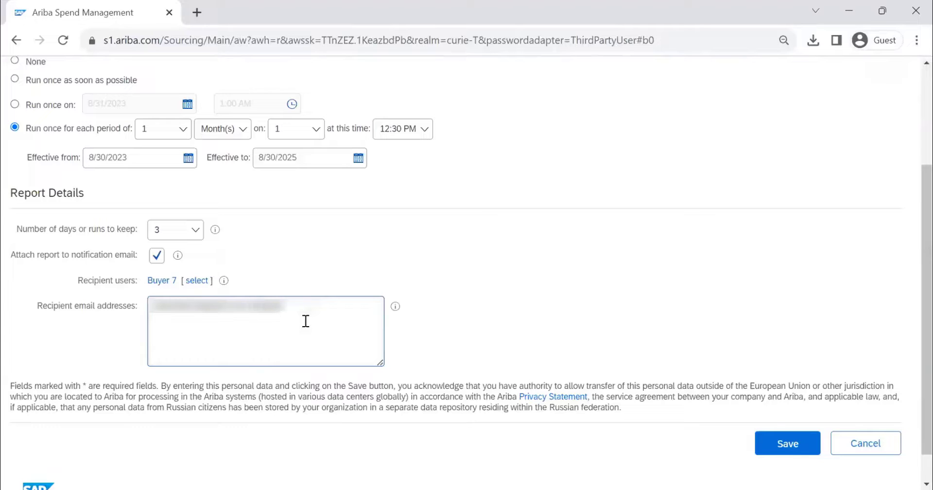
text(...)
Step: Try to save the background schedule, accept the current schedule at the confirmation, and submit the form again
click(787, 443)
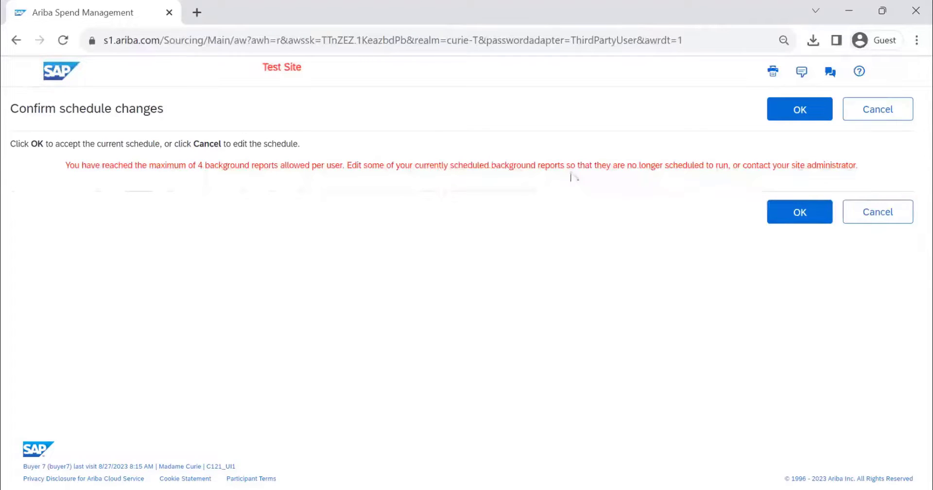
click(812, 120)
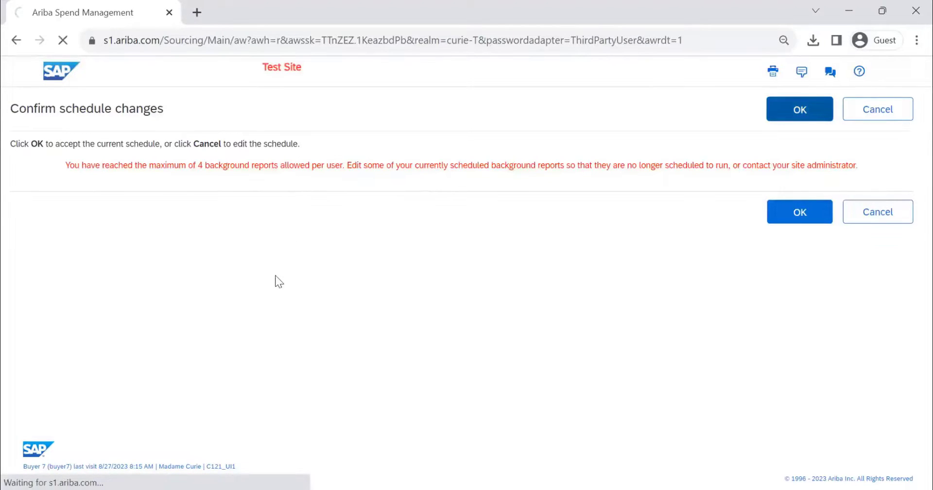
scroll(292, 285, down, 4)
scroll(534, 204, up, 4)
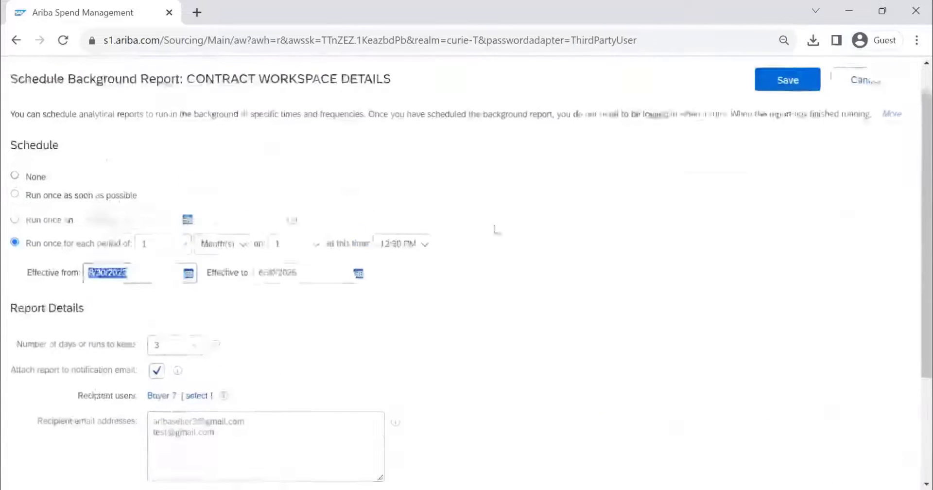
click(802, 114)
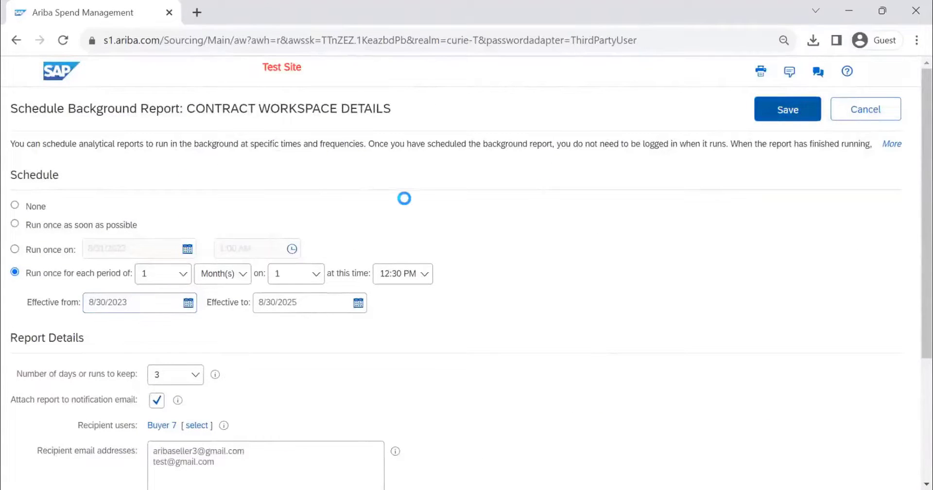